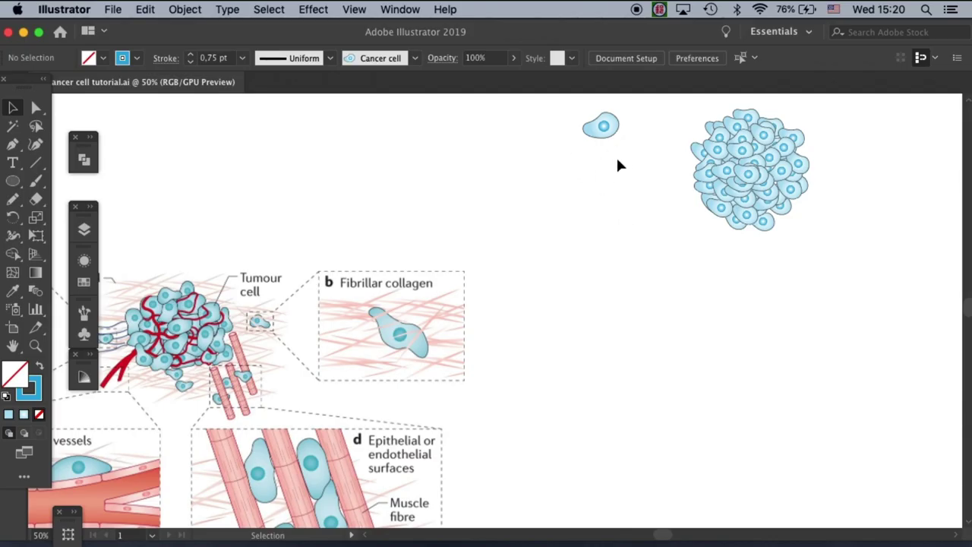
Pick the Ellipse tool in the toolbar.
click(12, 181)
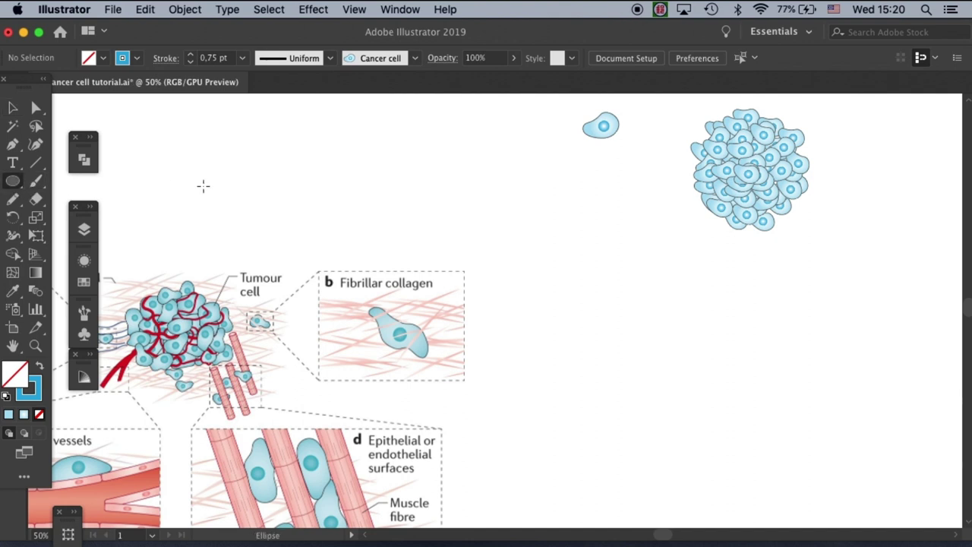
Draw an oval cell outline with a small 39 px nucleus circle nudged into its centre.
mouse_move(548, 281)
mouse_down()
mouse_move(568, 304)
mouse_move(621, 324)
mouse_up()
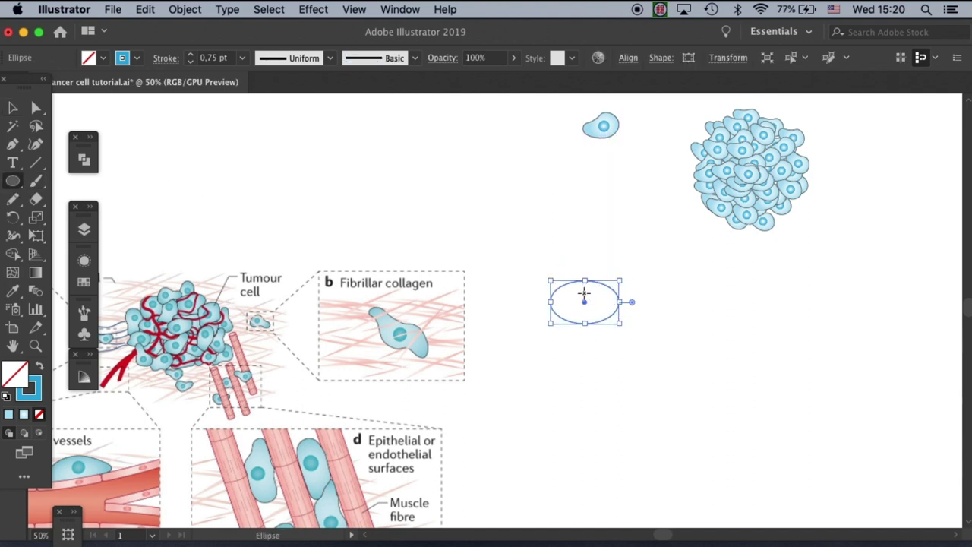
drag(585, 302, 609, 313)
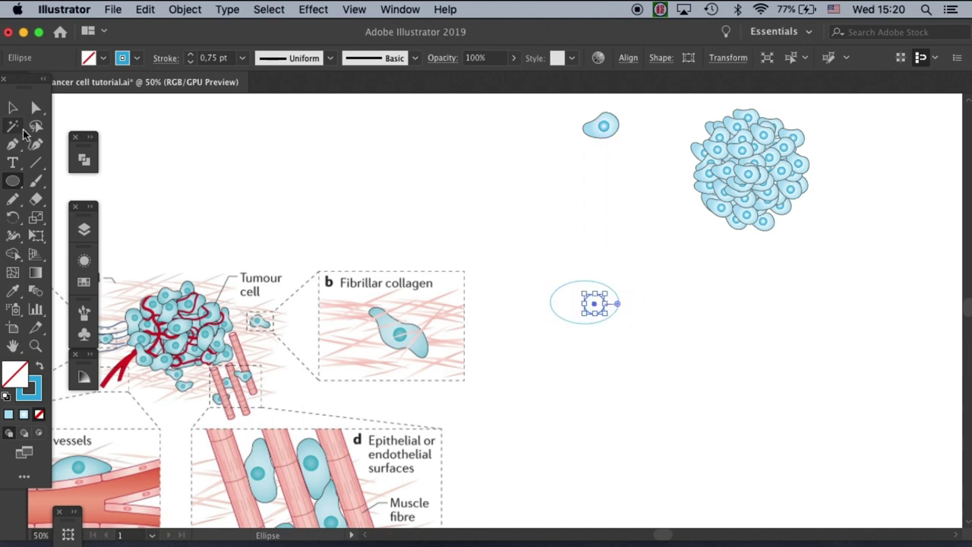
click(19, 107)
click(679, 314)
drag(612, 302, 611, 301)
click(621, 266)
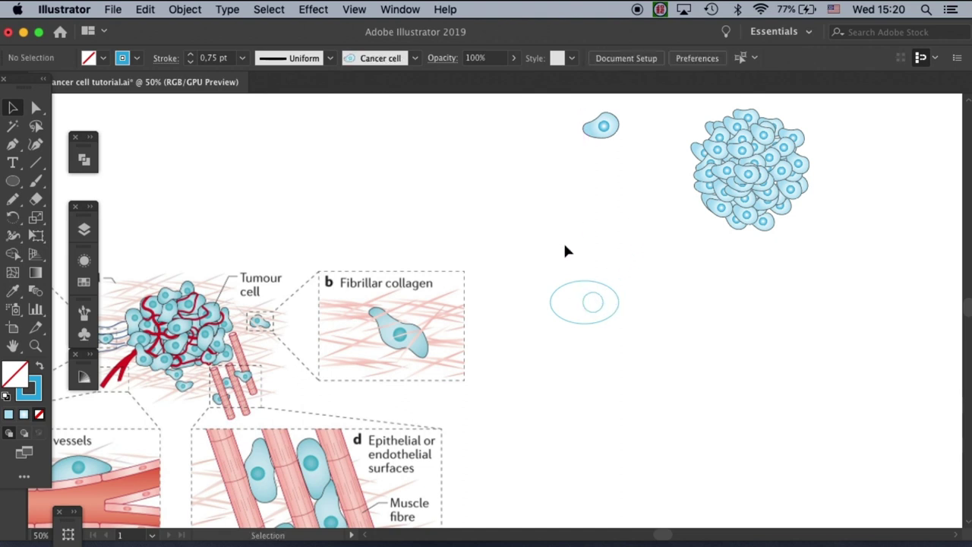
click(585, 282)
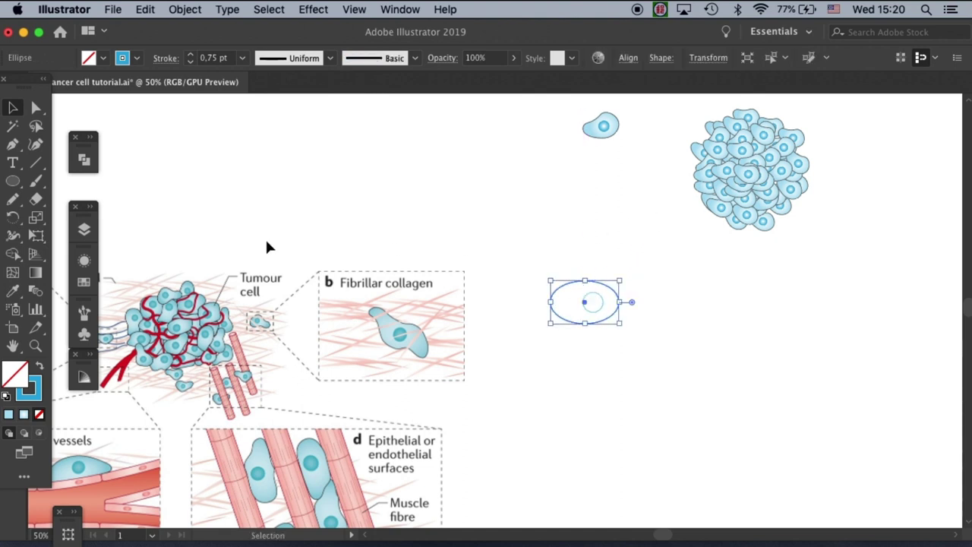
click(36, 272)
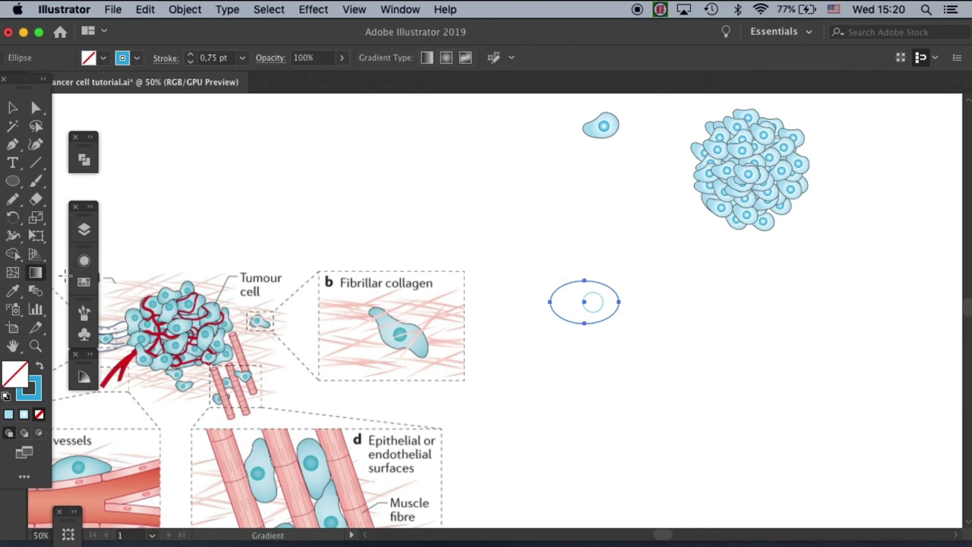
Give the oval cell body a radial gradient fill.
double_click(36, 273)
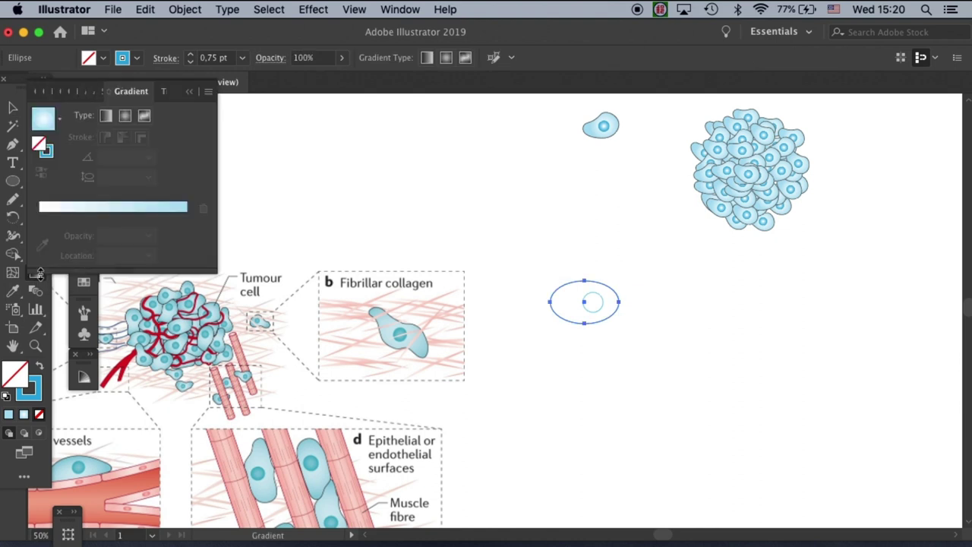
click(126, 123)
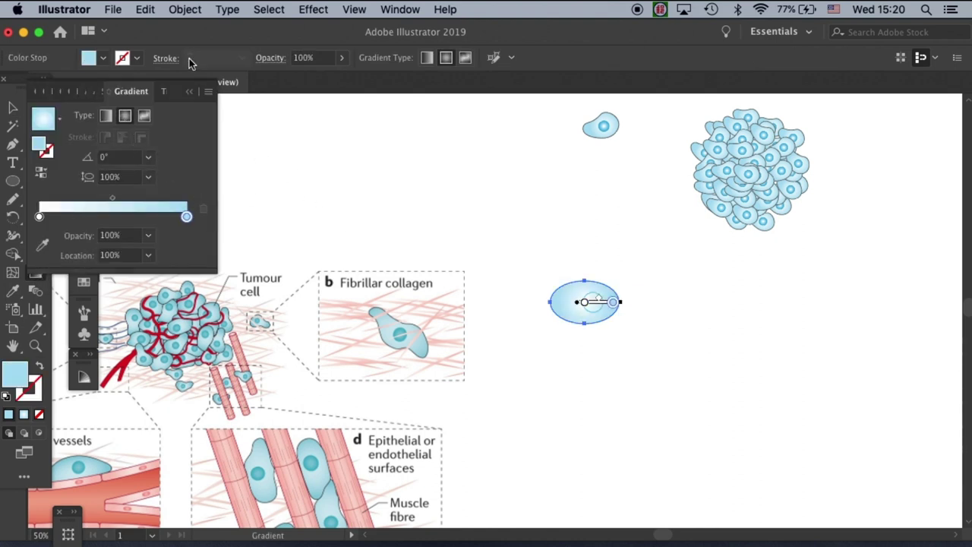
key(v)
click(625, 262)
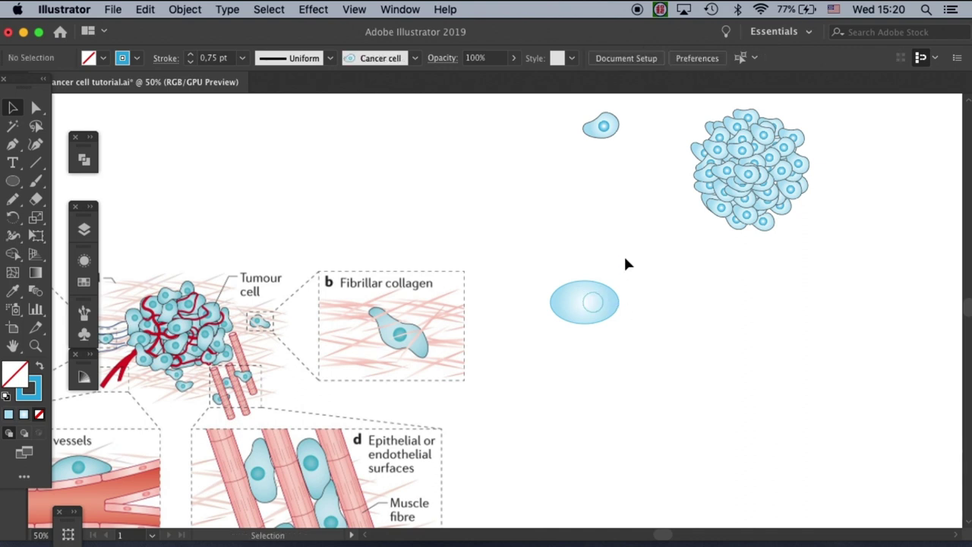
Give the nucleus a radial gradient whose end stop is a light blue swatch.
click(604, 310)
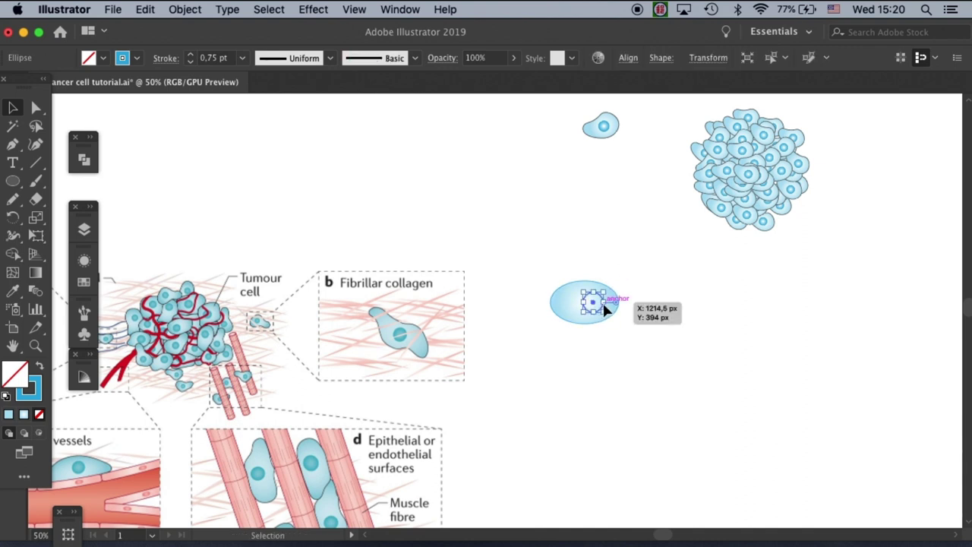
click(37, 275)
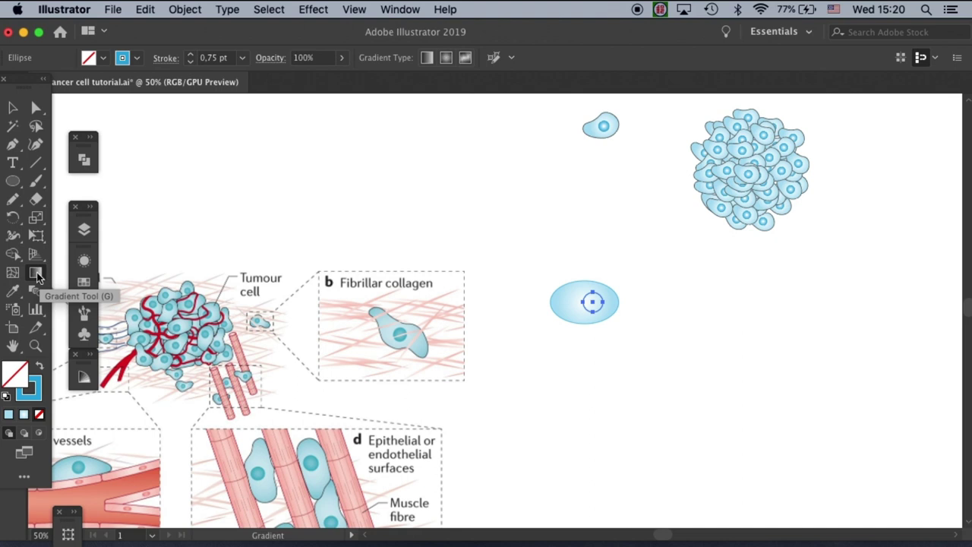
double_click(37, 275)
click(126, 116)
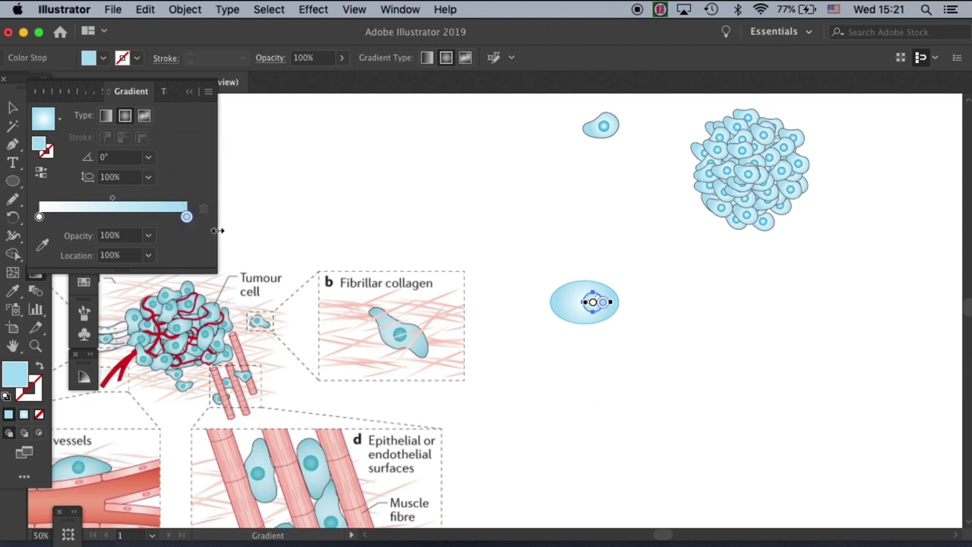
double_click(187, 217)
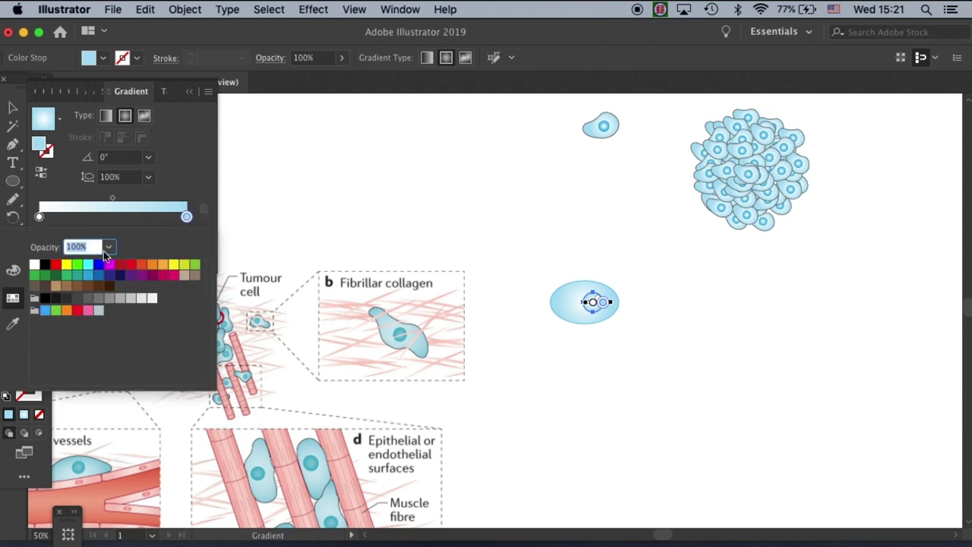
click(98, 275)
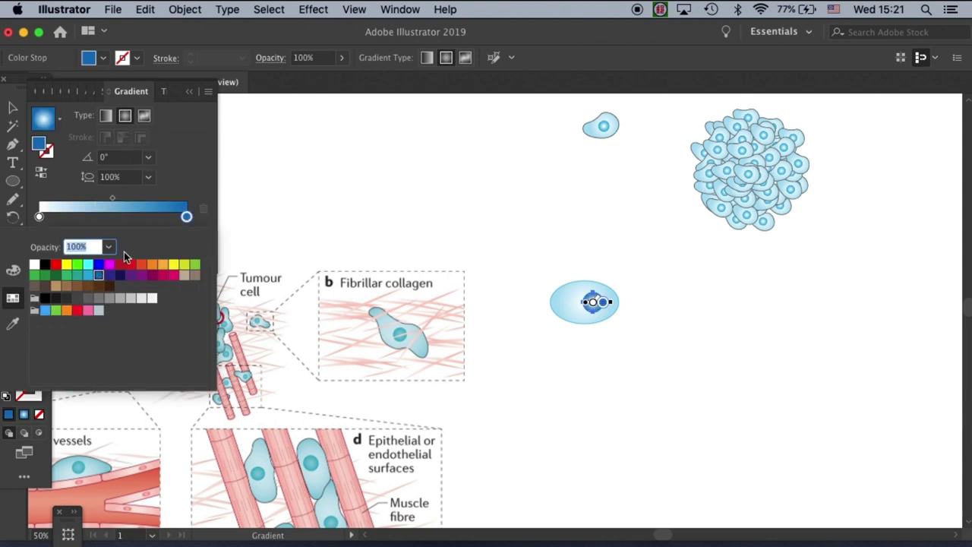
click(88, 275)
click(193, 98)
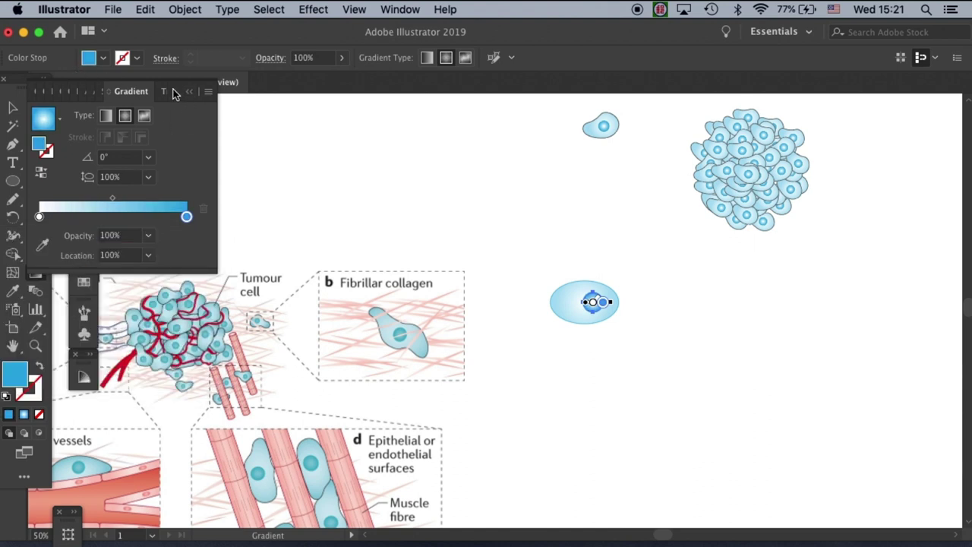
click(189, 91)
click(630, 337)
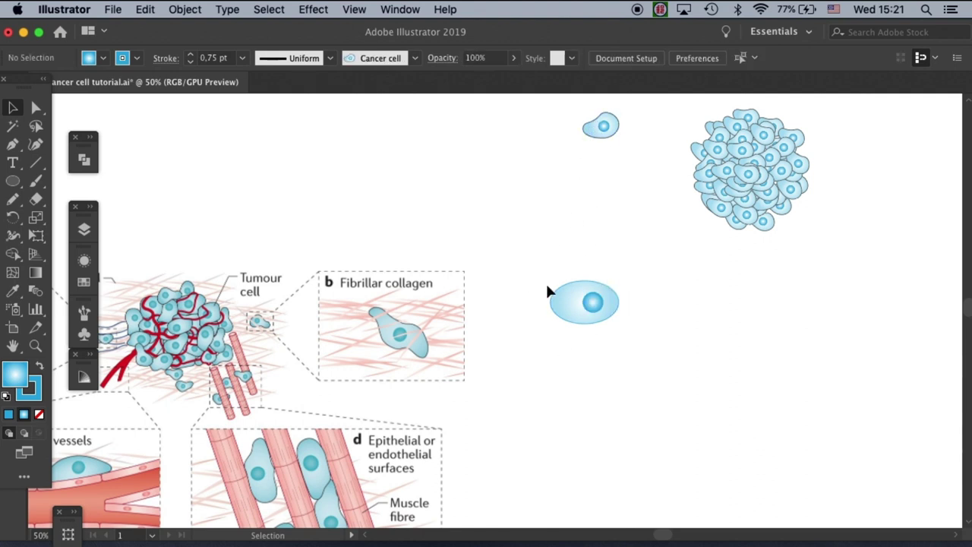
click(565, 296)
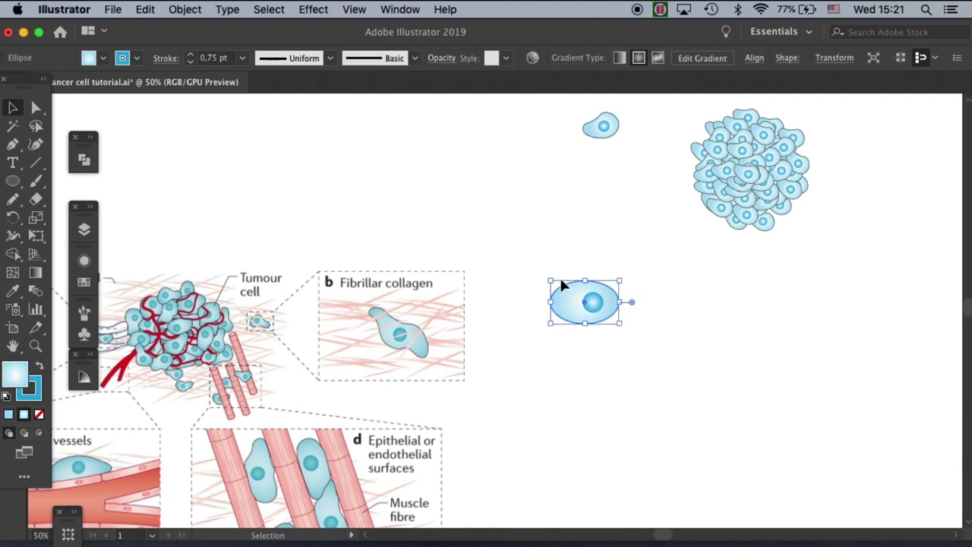
Change the cell outline's stroke from blue to dark grey (666666).
click(40, 382)
click(85, 281)
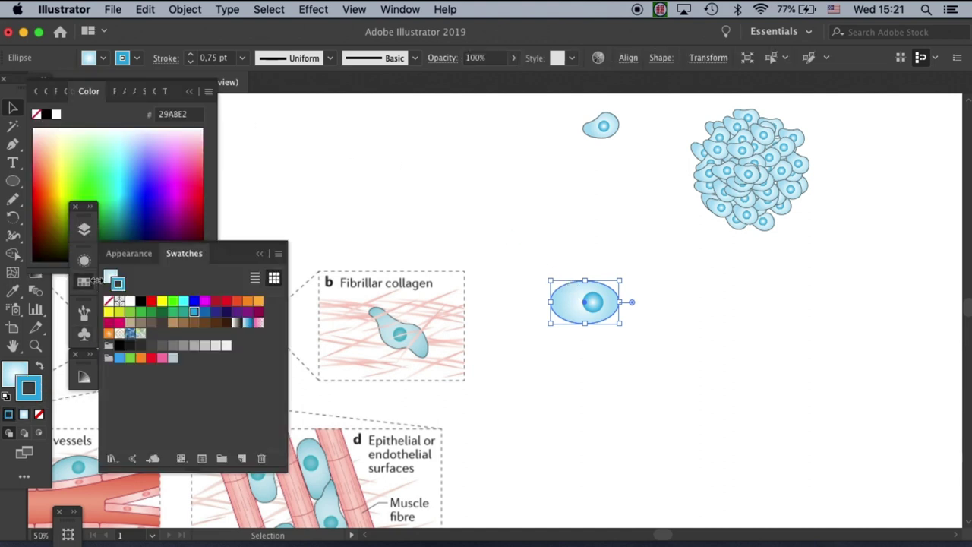
click(162, 345)
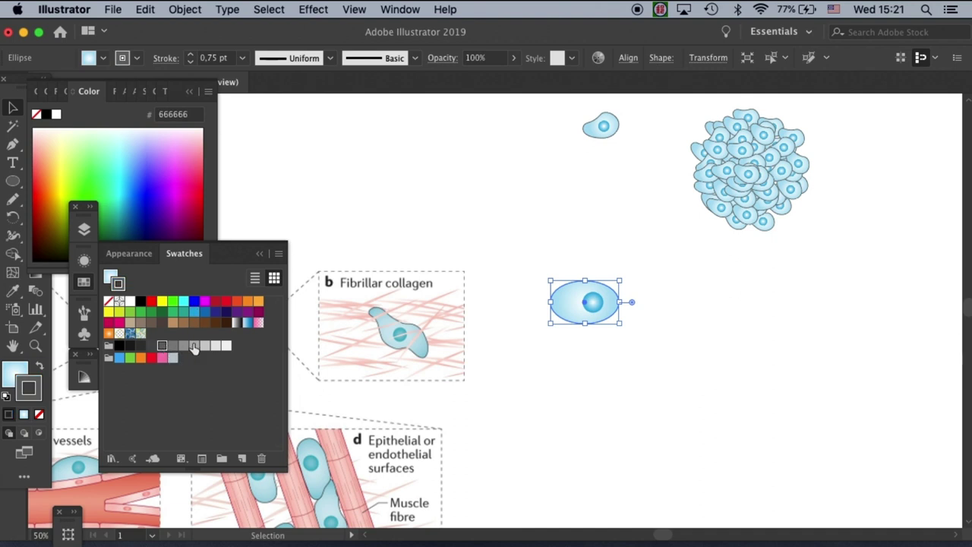
click(538, 237)
click(192, 92)
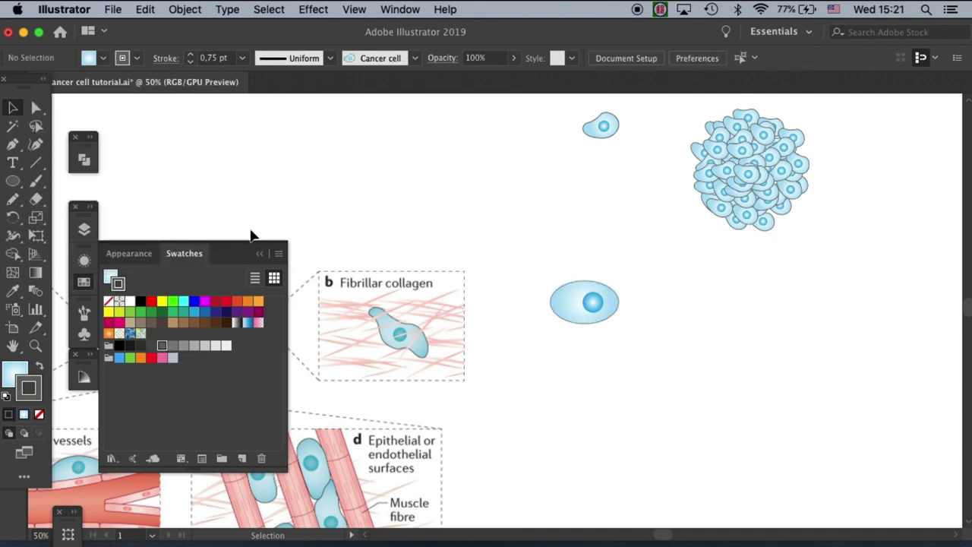
click(257, 253)
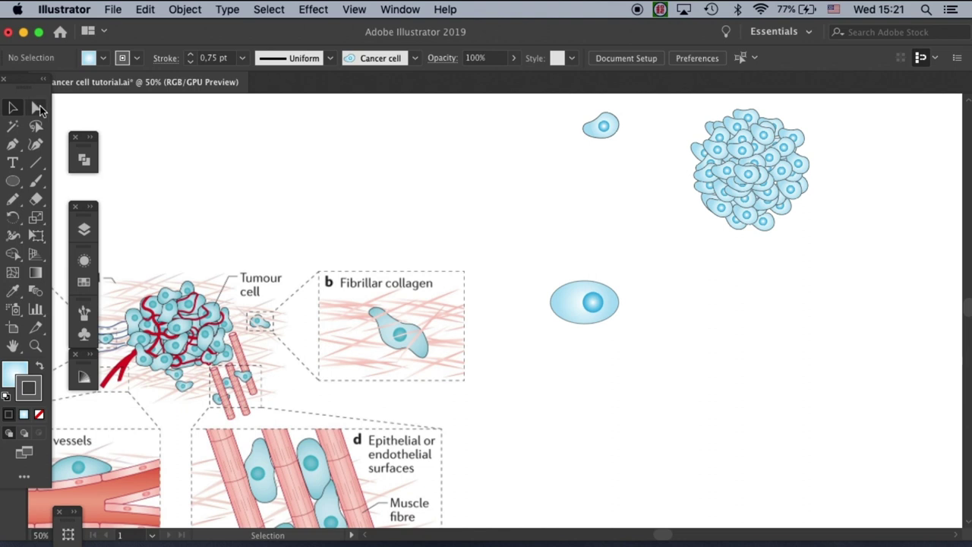
Drag the cell's anchor points to turn the oval into an irregular, pointed shape.
click(36, 108)
drag(576, 295, 573, 295)
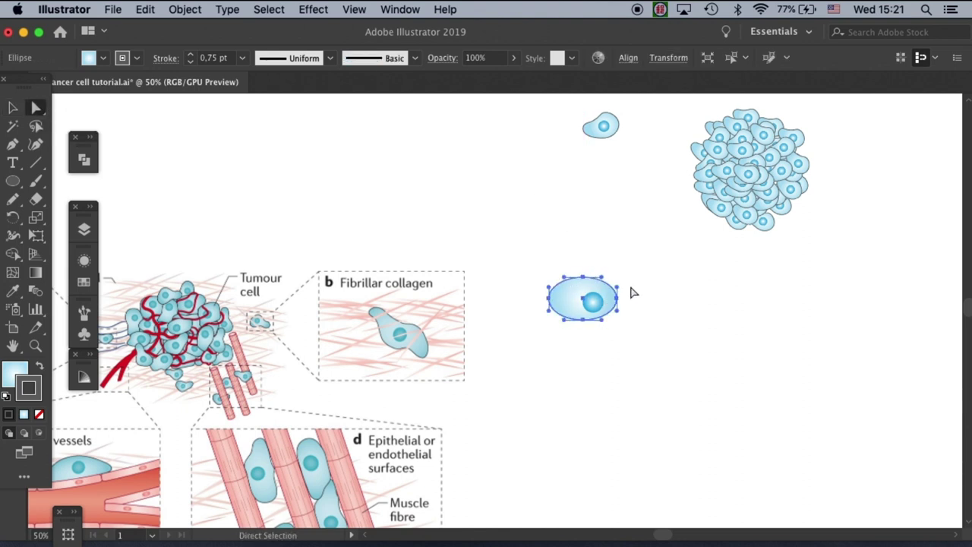
drag(584, 277, 624, 306)
click(553, 286)
click(559, 290)
drag(559, 290, 562, 300)
click(626, 305)
drag(627, 299, 635, 281)
drag(631, 320, 586, 319)
click(608, 232)
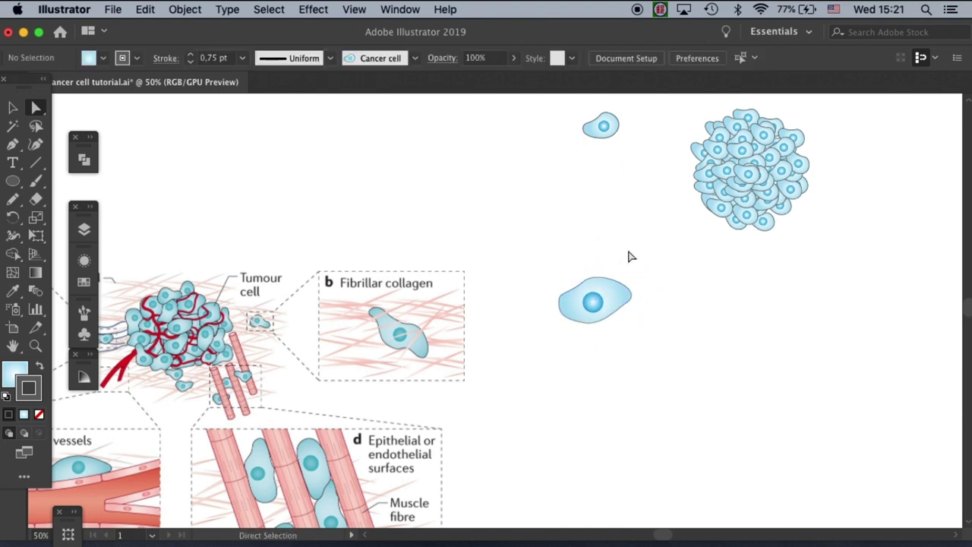
Select the whole cell group and scale it down by a corner handle.
click(13, 107)
drag(523, 251, 697, 389)
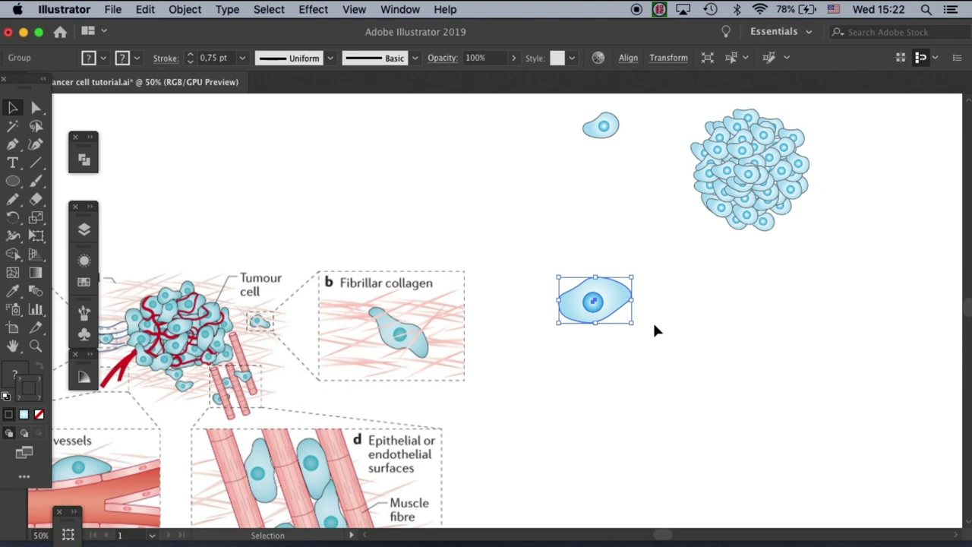
click(577, 251)
drag(552, 252, 649, 309)
drag(630, 275, 593, 302)
click(605, 288)
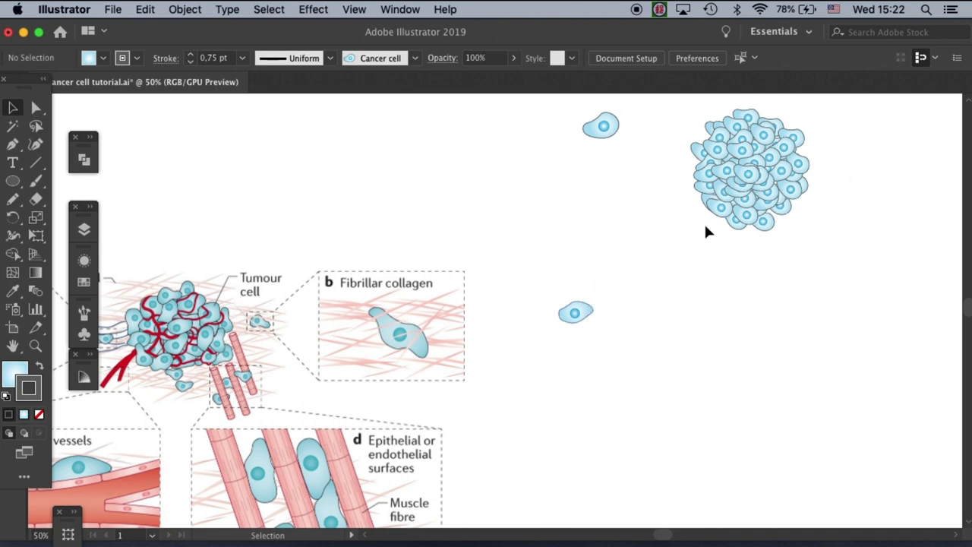
Attempt a scatter brush from the small cell and dismiss the unusable-element warning.
click(415, 58)
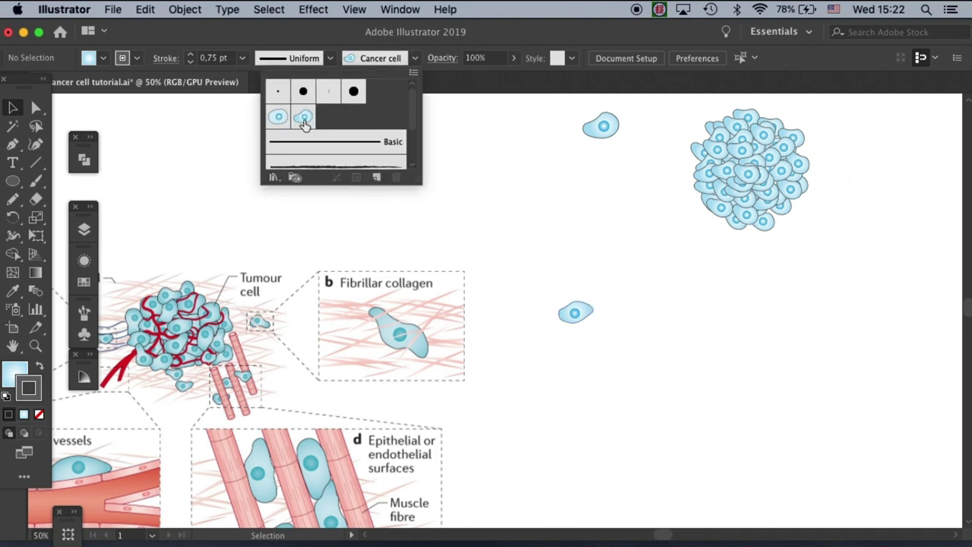
click(607, 307)
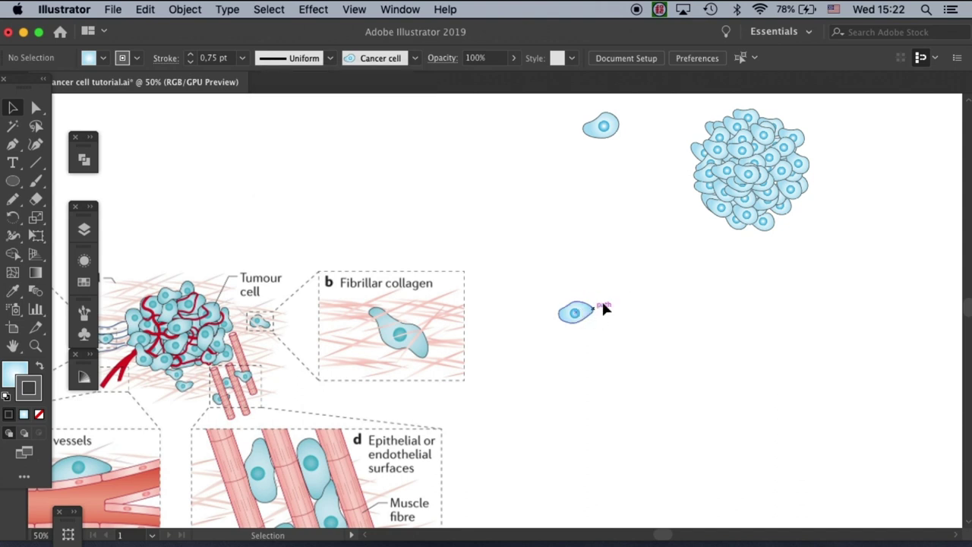
click(587, 309)
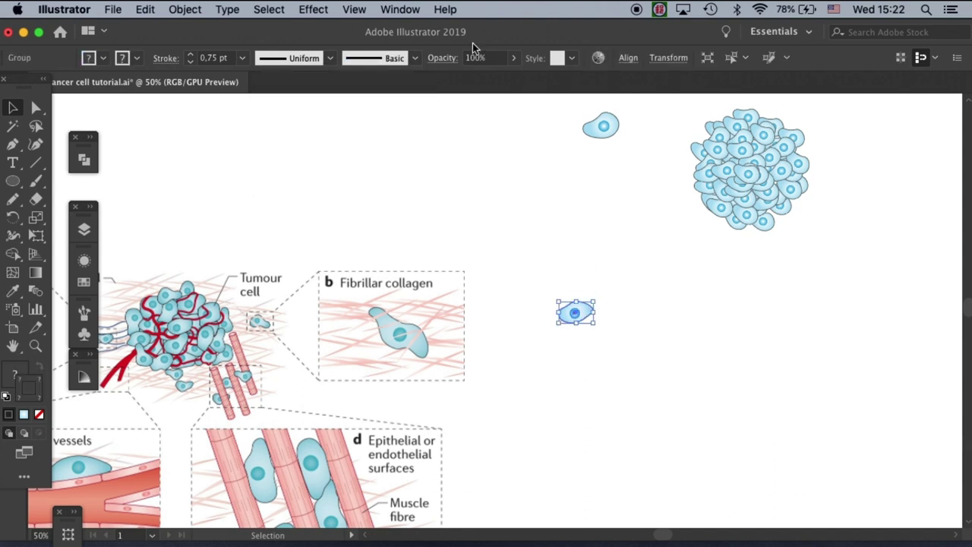
click(416, 60)
click(614, 334)
click(415, 58)
click(414, 72)
click(439, 85)
click(443, 163)
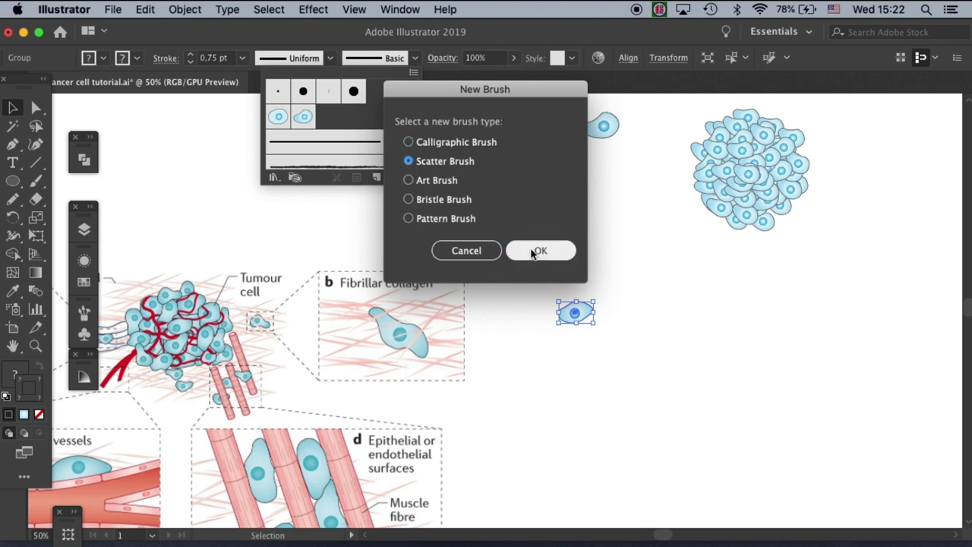
click(541, 251)
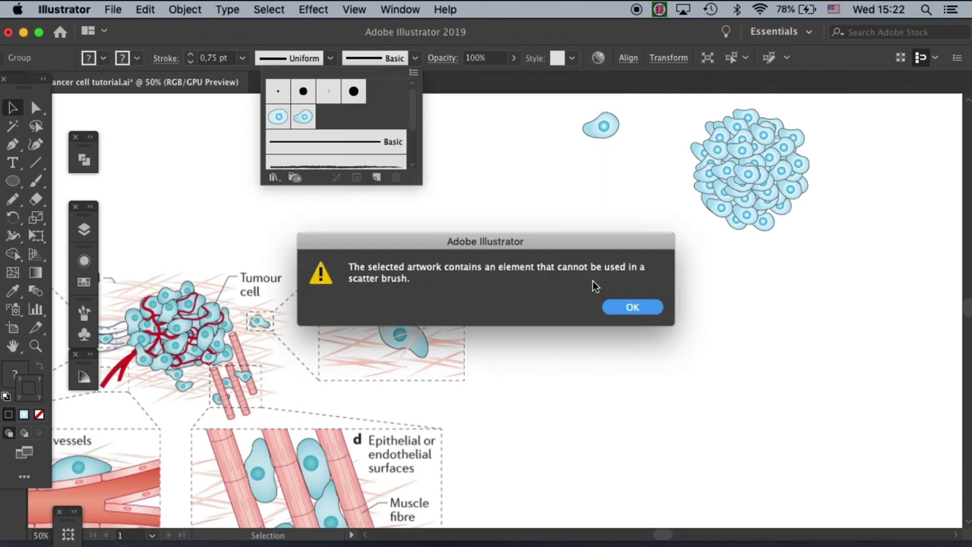
click(632, 307)
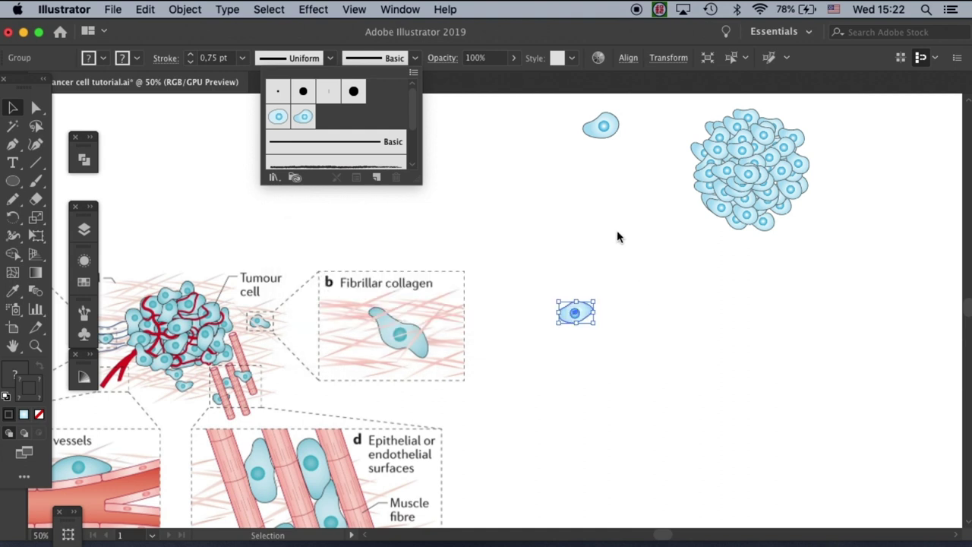
click(617, 315)
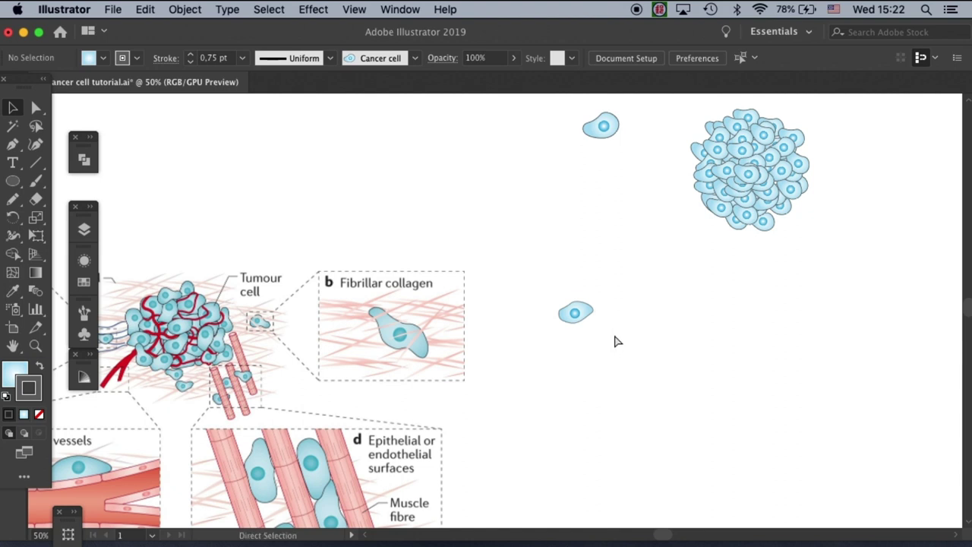
At 100% zoom, isolate the small cell and expand its gradient nucleus into plain objects.
key(super+plus)
scroll(621, 319, right, 5)
scroll(621, 319, up, 2)
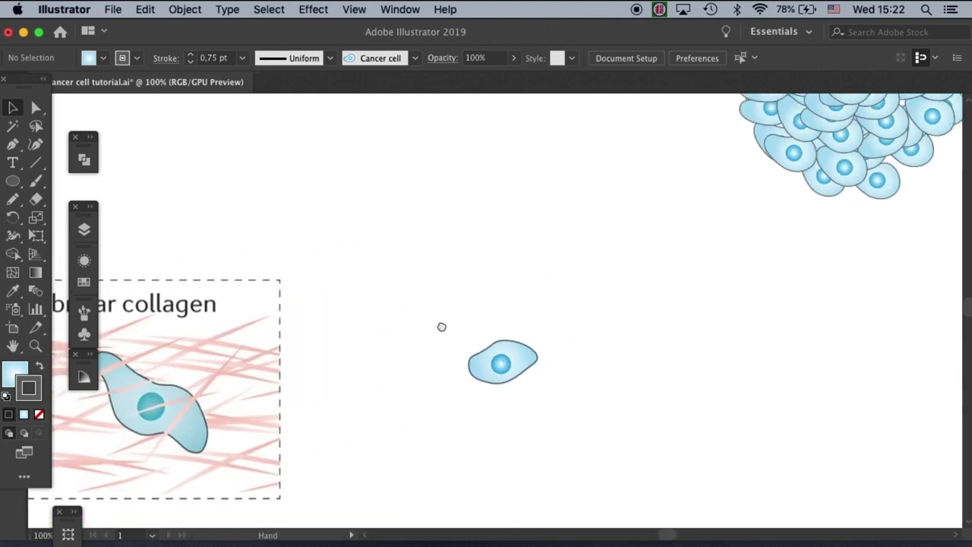
click(503, 351)
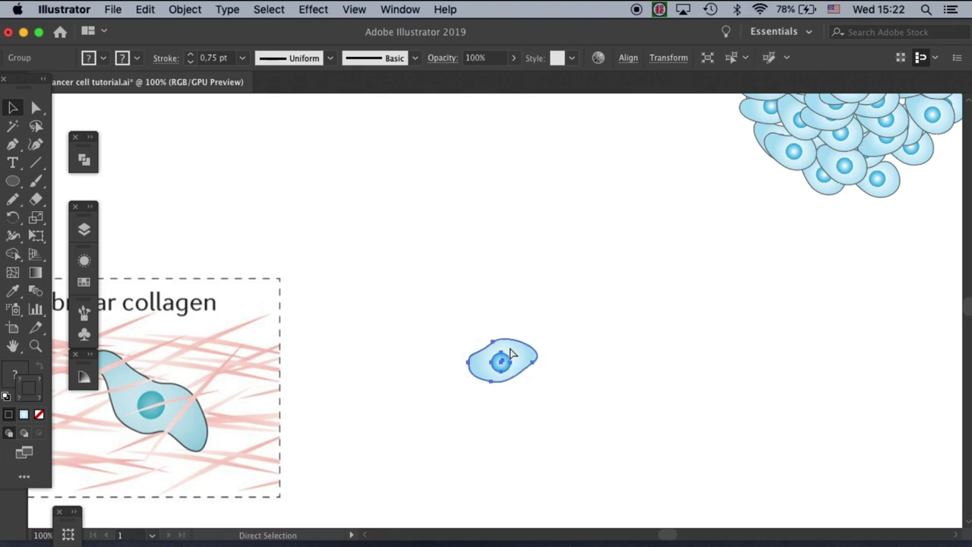
double_click(507, 367)
click(508, 363)
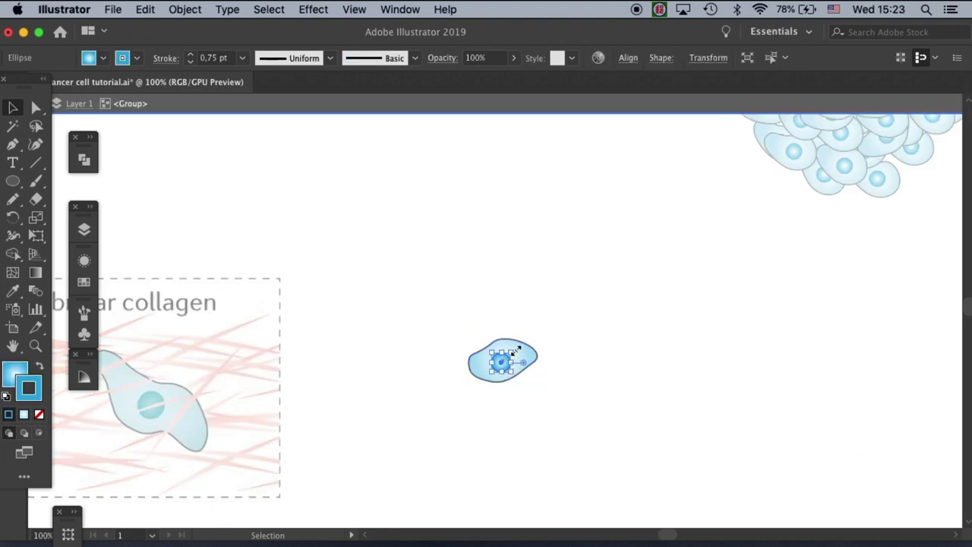
click(188, 9)
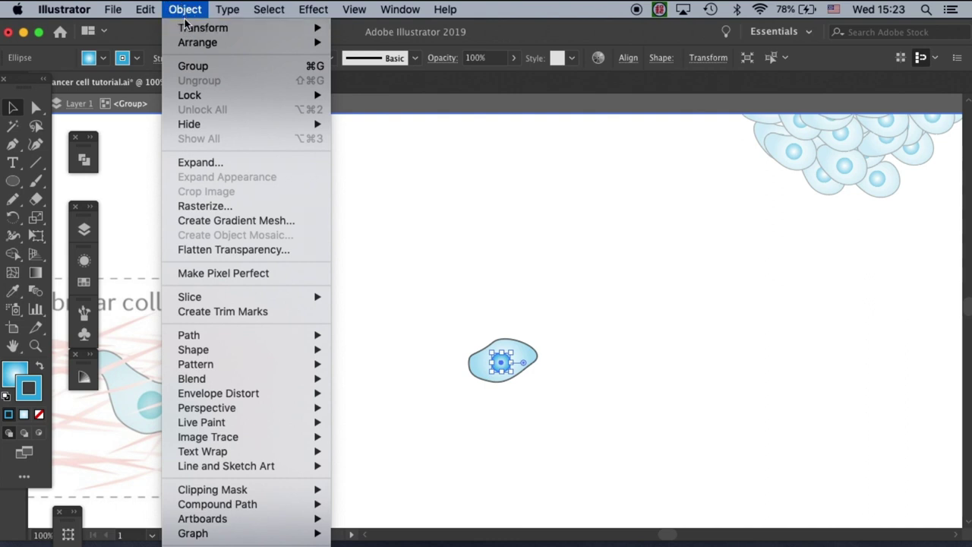
click(205, 164)
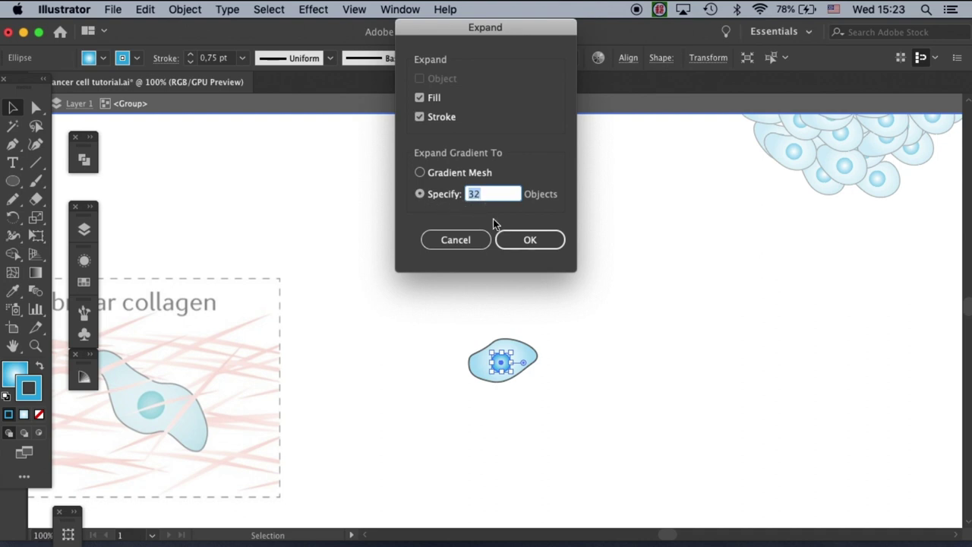
click(532, 241)
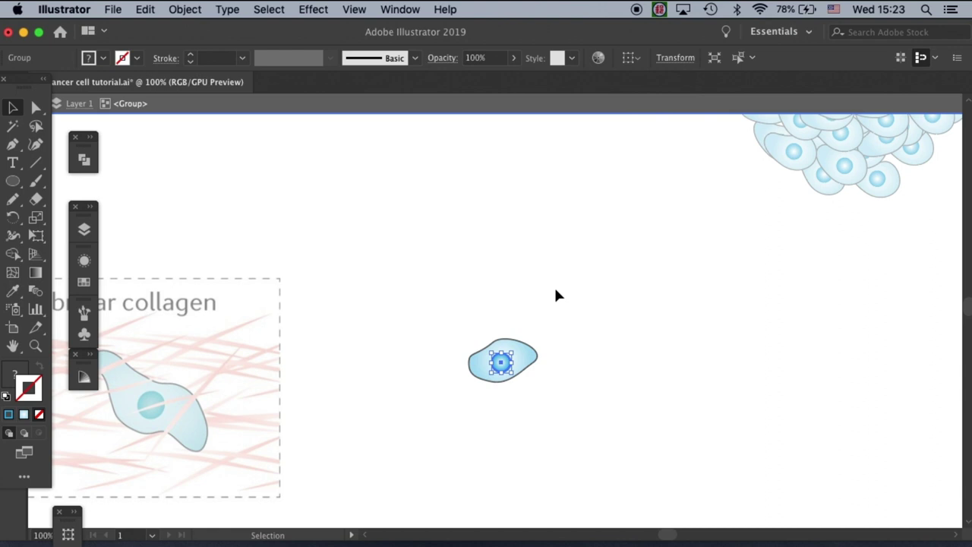
click(555, 288)
Undo an accidental narrowing of the nucleus, then re-isolate the cell and select its outline.
click(513, 366)
click(532, 332)
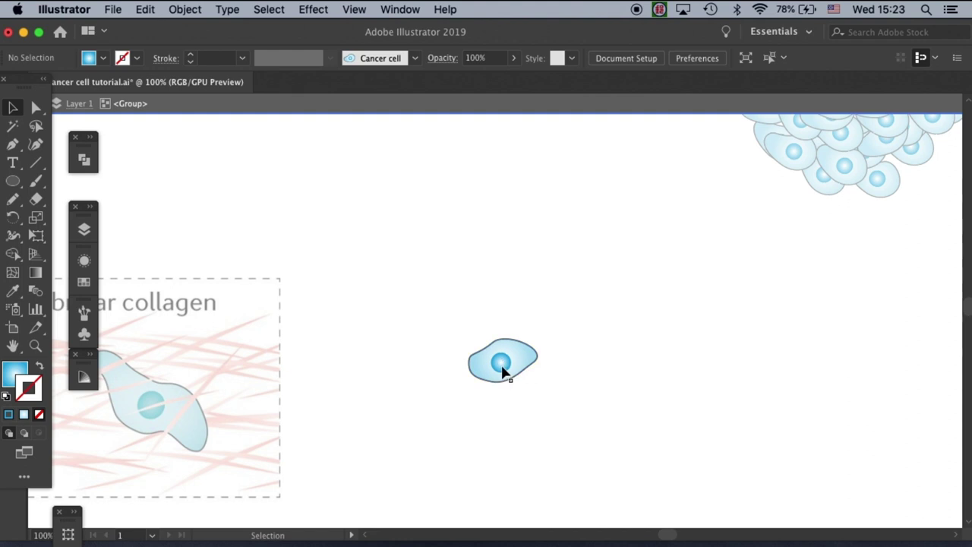
double_click(505, 369)
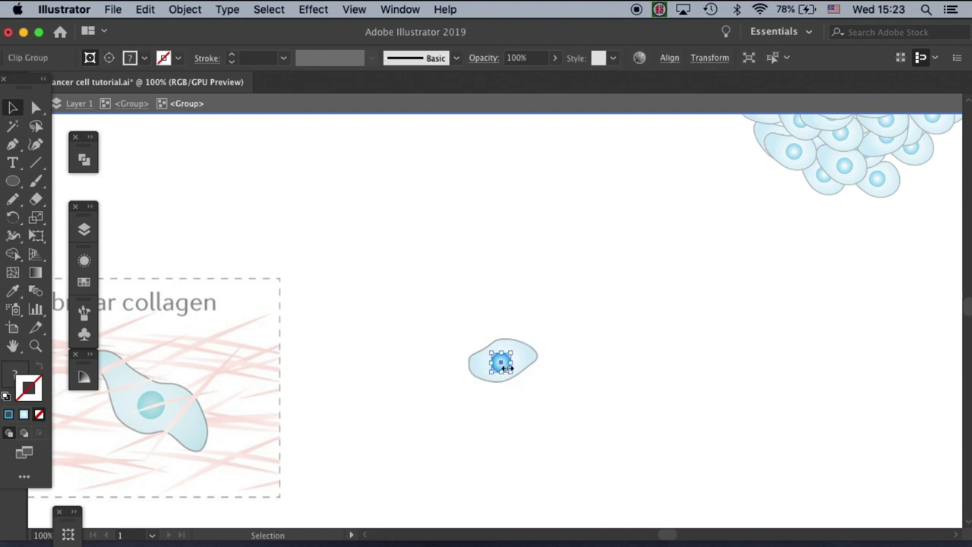
drag(507, 368, 509, 308)
click(543, 313)
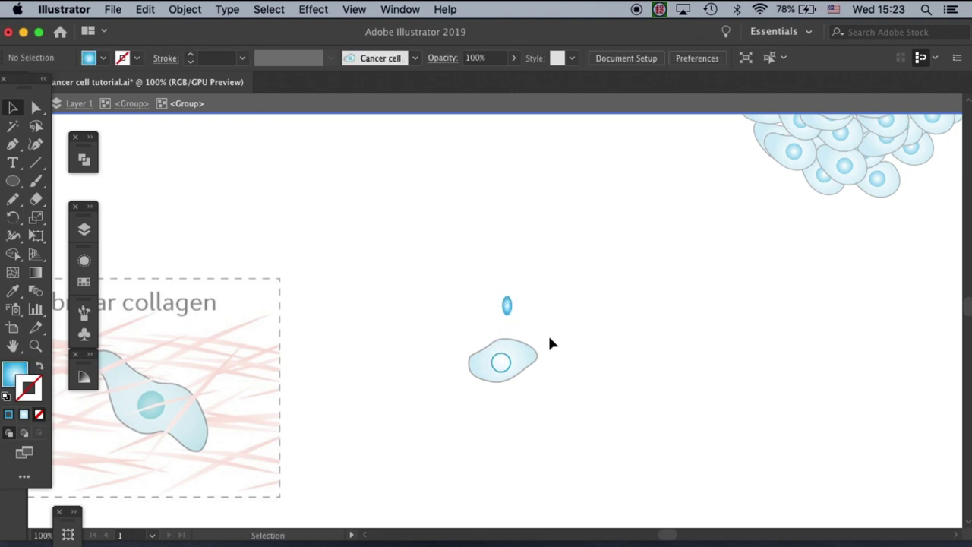
key(super+z)
key(super+z)
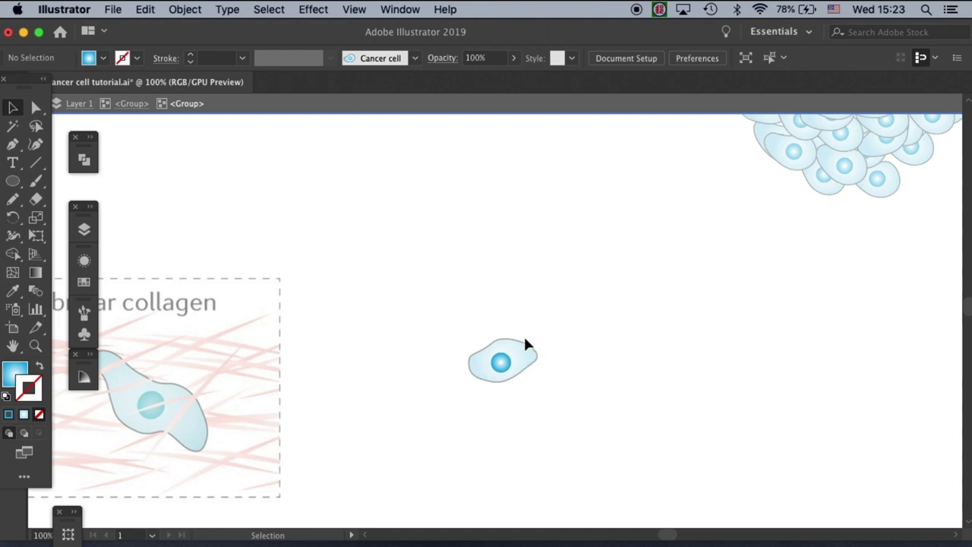
double_click(514, 302)
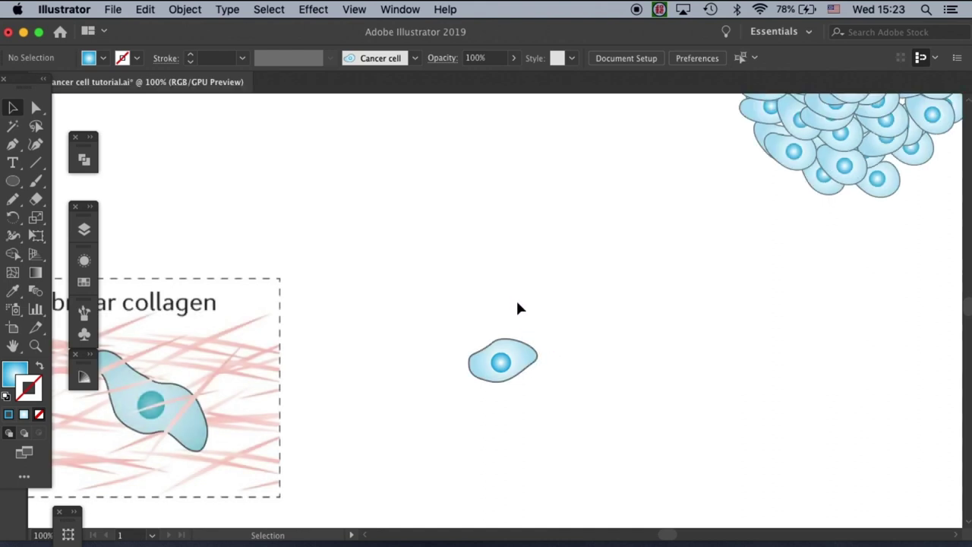
double_click(521, 347)
click(520, 345)
Expand the cell outline's gradient fill and stroke into plain objects.
double_click(520, 345)
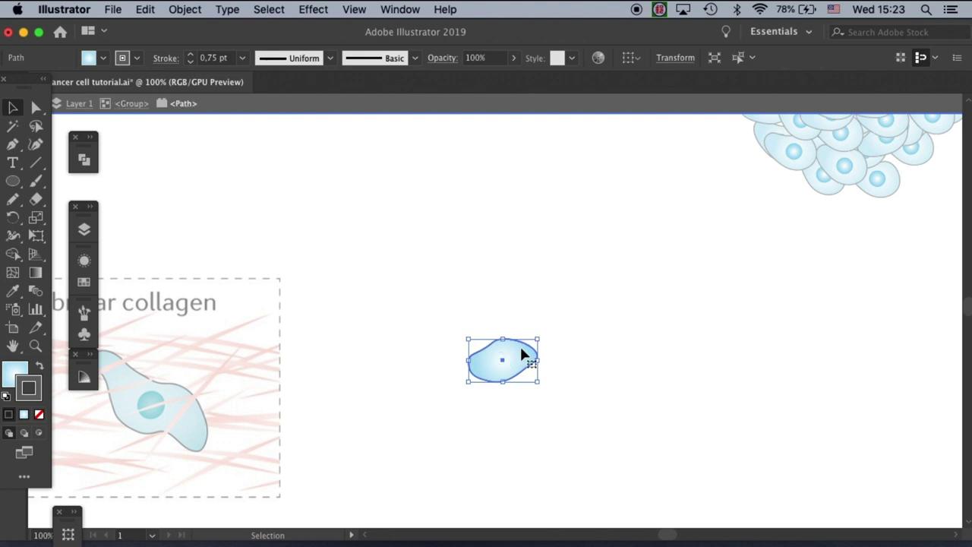
click(184, 9)
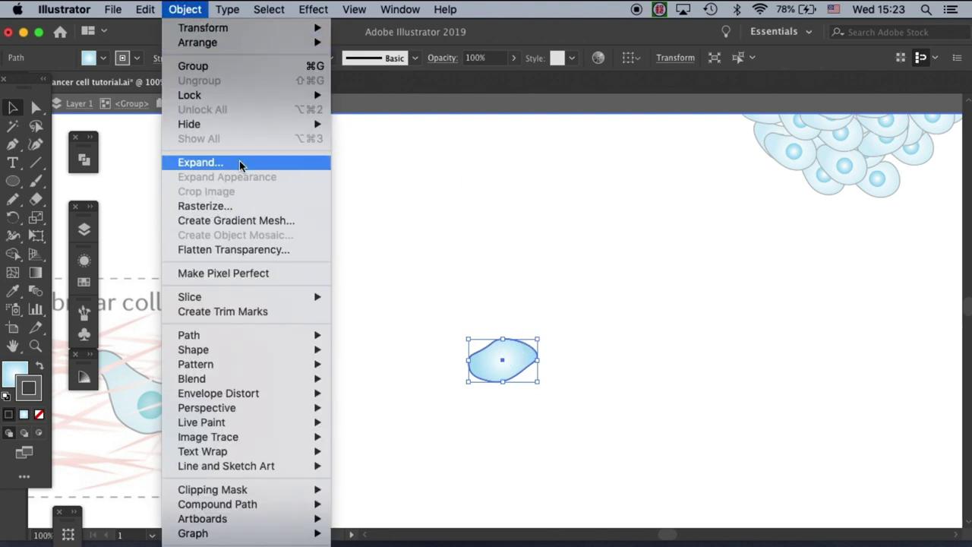
click(213, 164)
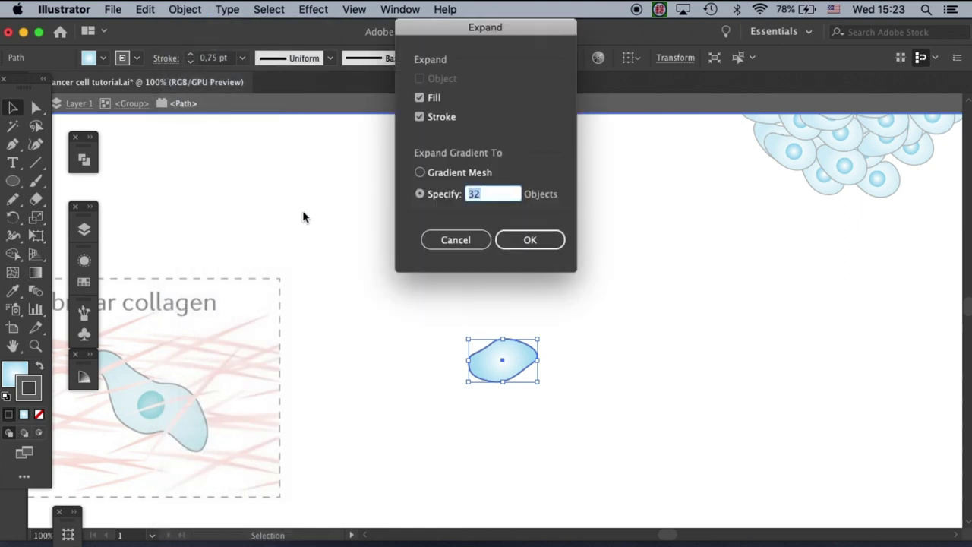
click(530, 241)
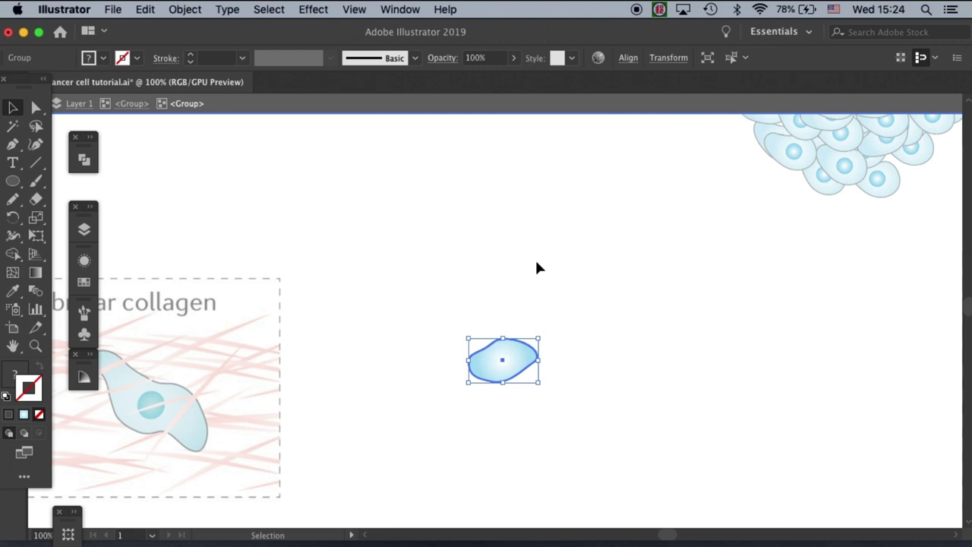
click(541, 274)
Exit isolation, move the cell slightly up and right, and reselect it.
double_click(559, 281)
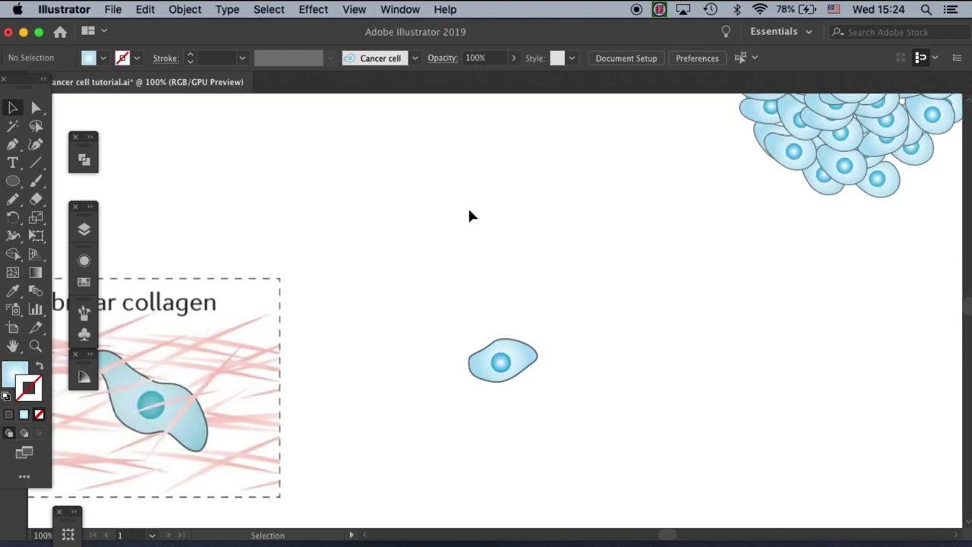
drag(532, 359, 562, 327)
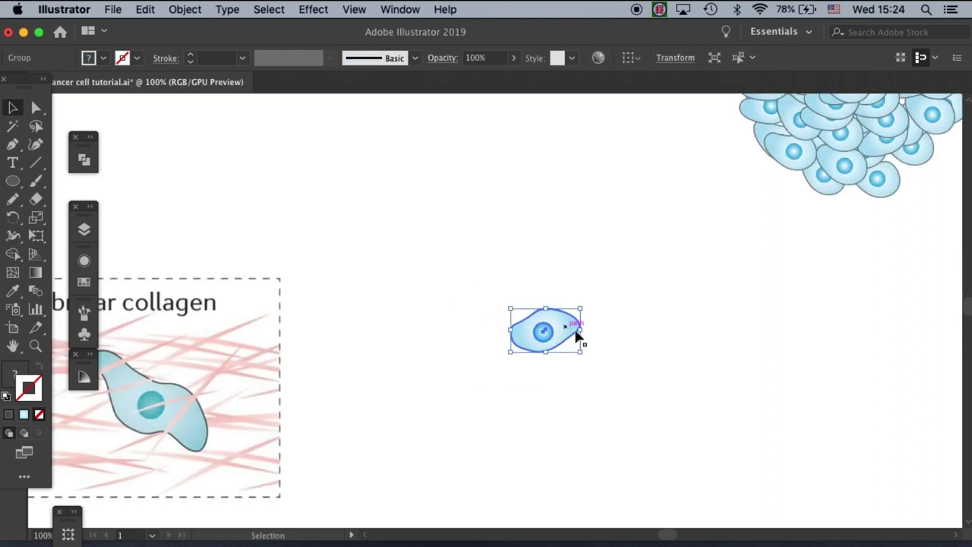
click(597, 361)
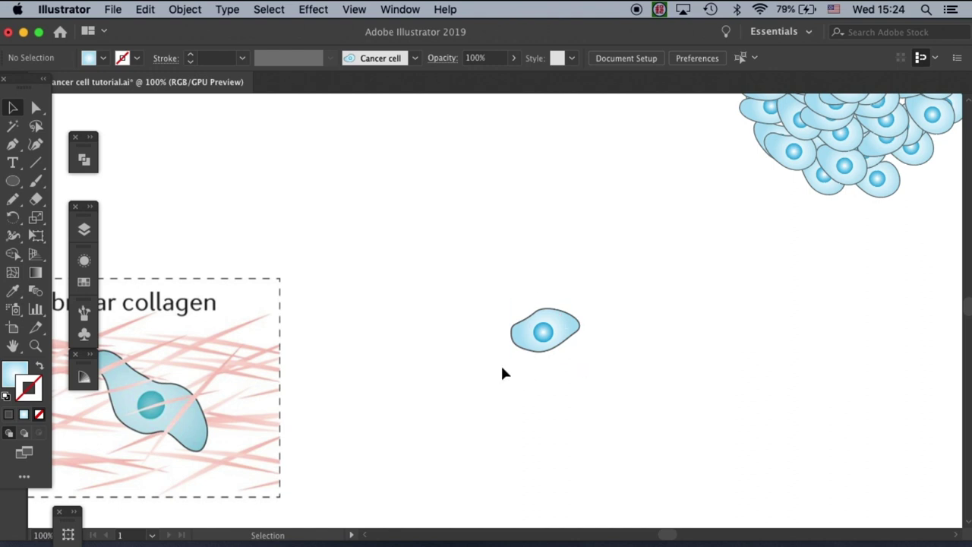
click(566, 329)
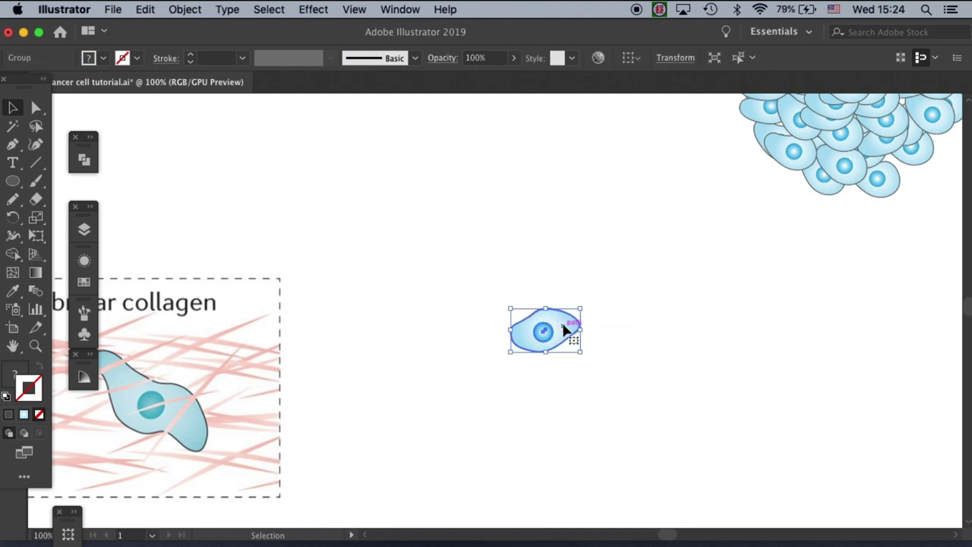
click(415, 59)
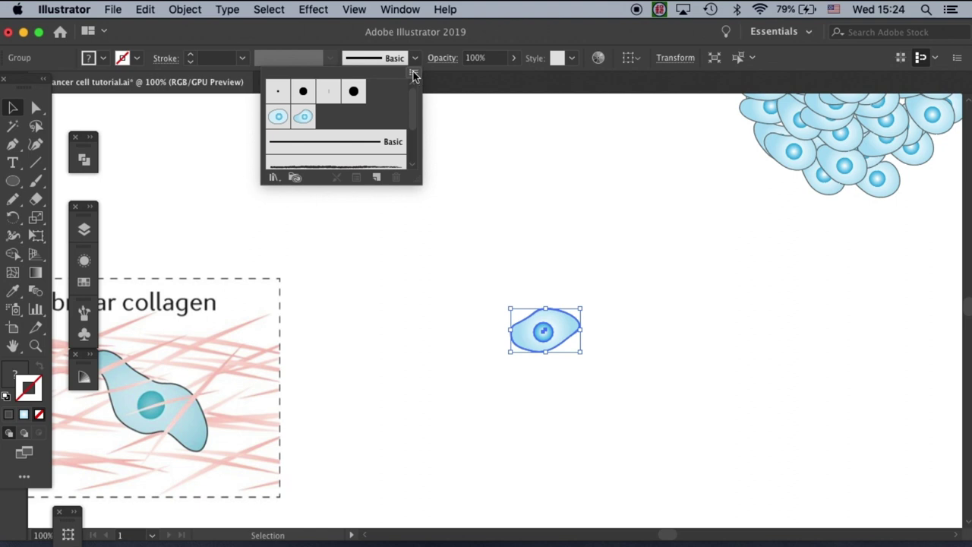
Create a new scatter brush named 'Cancer cells' from the small cell.
click(413, 74)
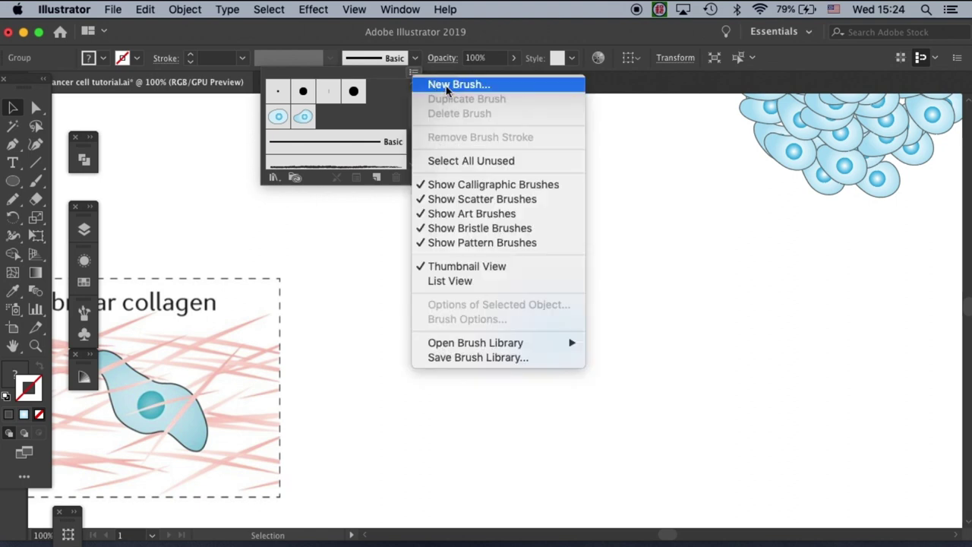
click(446, 86)
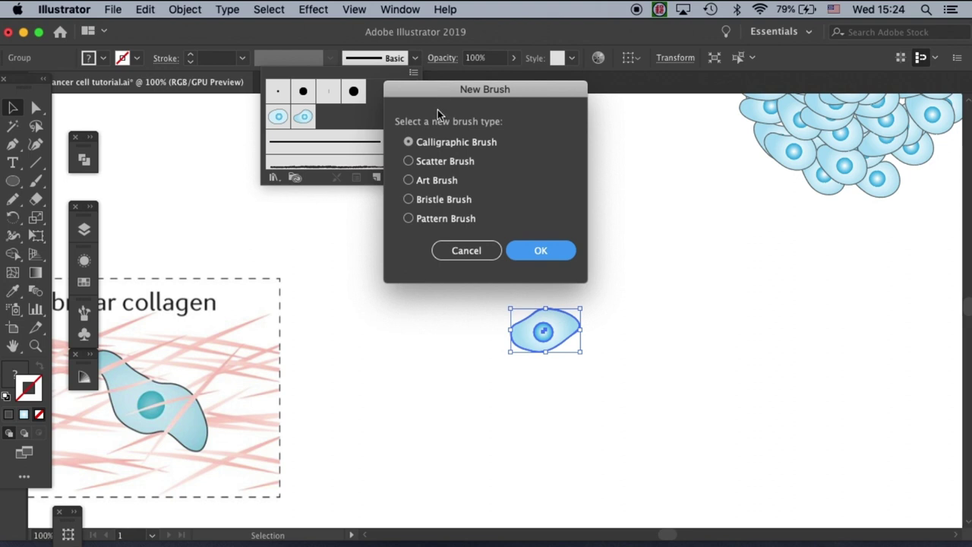
click(447, 161)
click(541, 251)
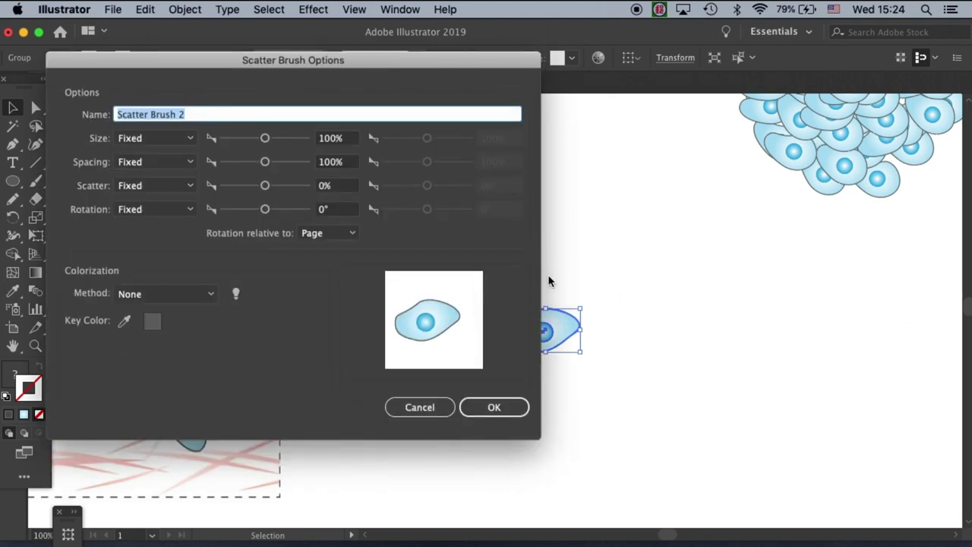
text(C)
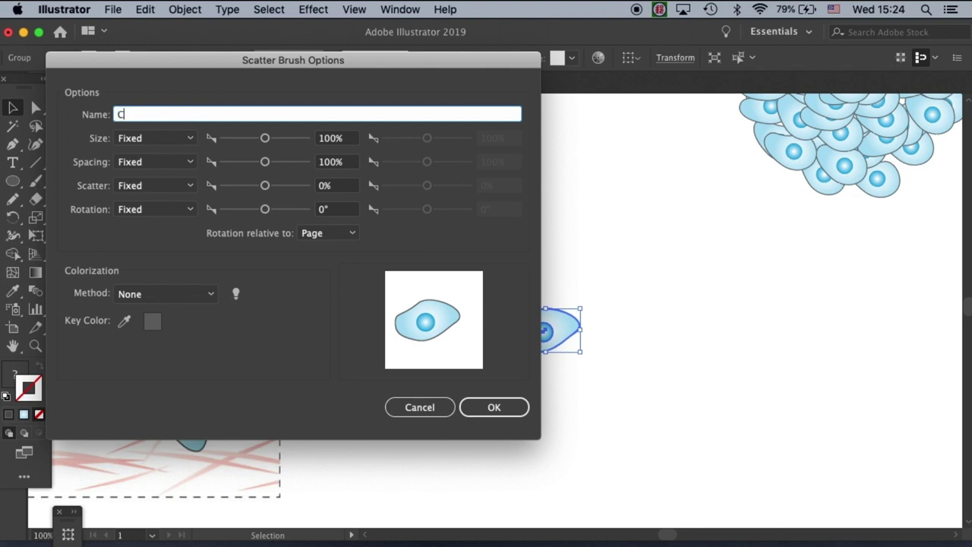
text(ancer cells)
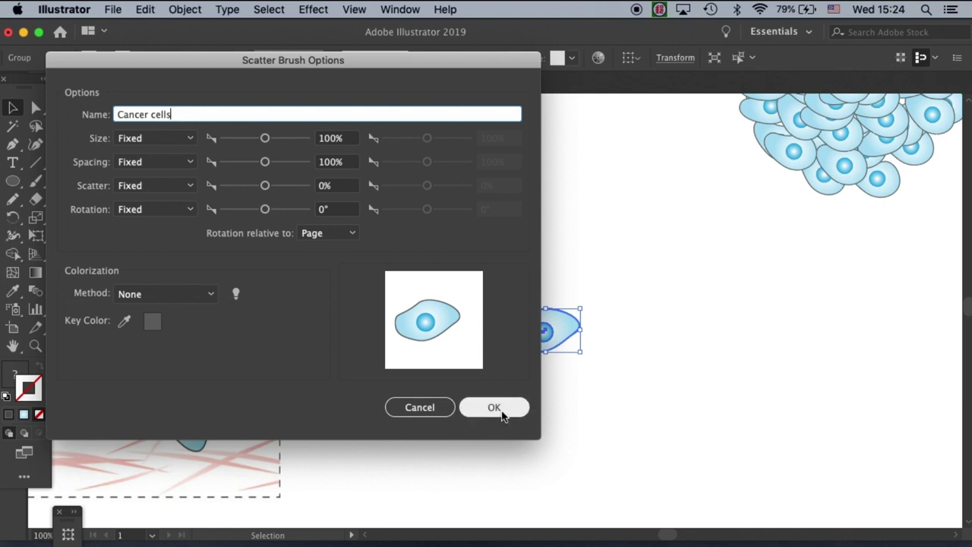
click(499, 408)
click(595, 281)
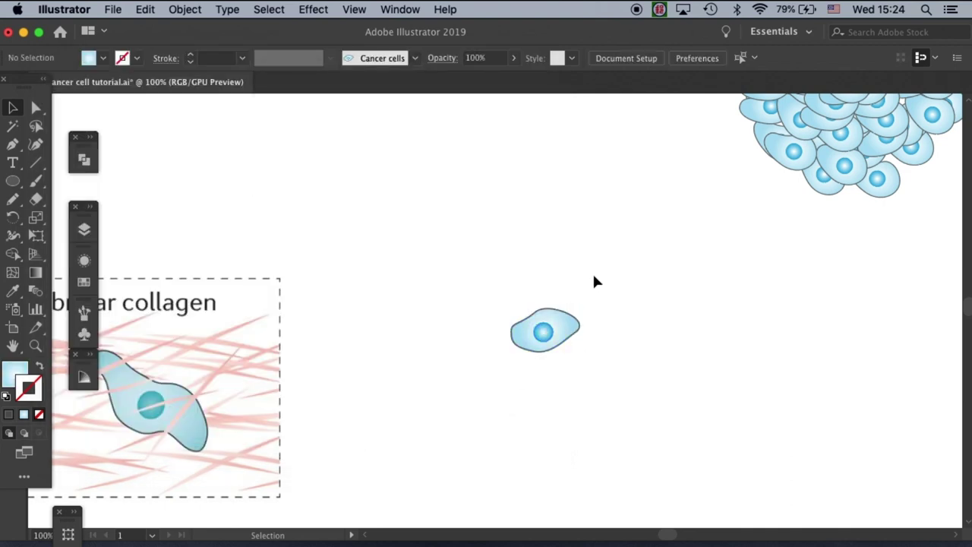
key(n)
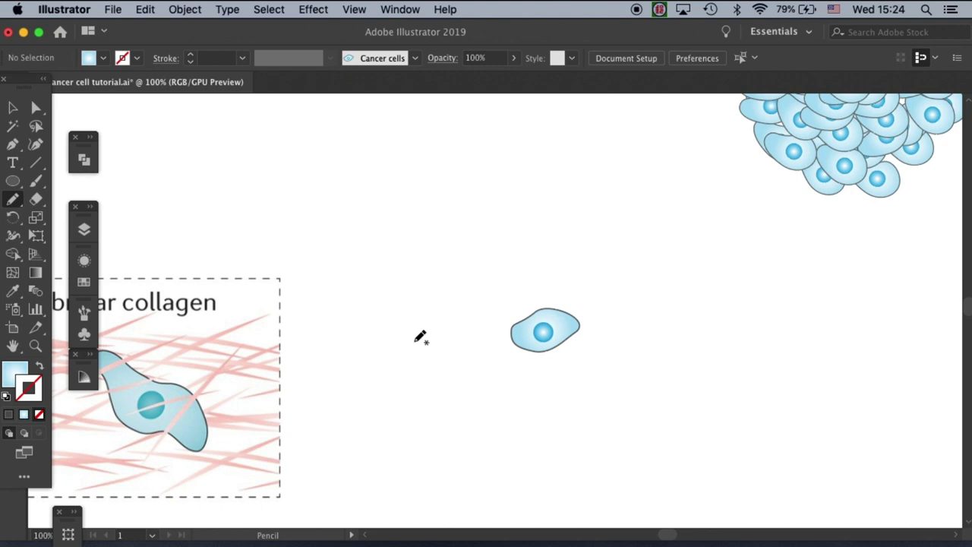
Draw a U-shaped Pencil path below the cluster and apply the Cancer cells brush to it.
mouse_move(407, 360)
mouse_down()
mouse_move(418, 435)
mouse_move(582, 503)
mouse_move(717, 397)
mouse_move(829, 351)
mouse_up()
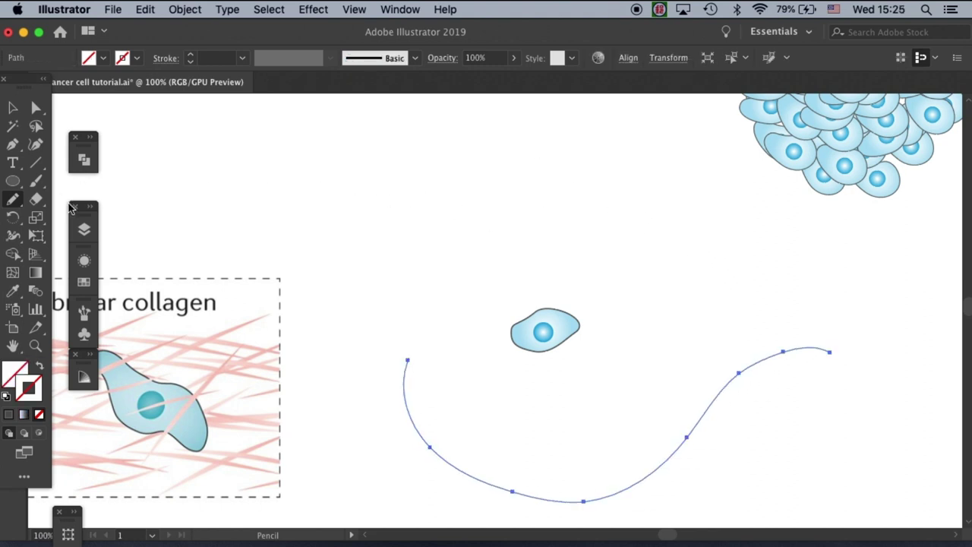
click(414, 58)
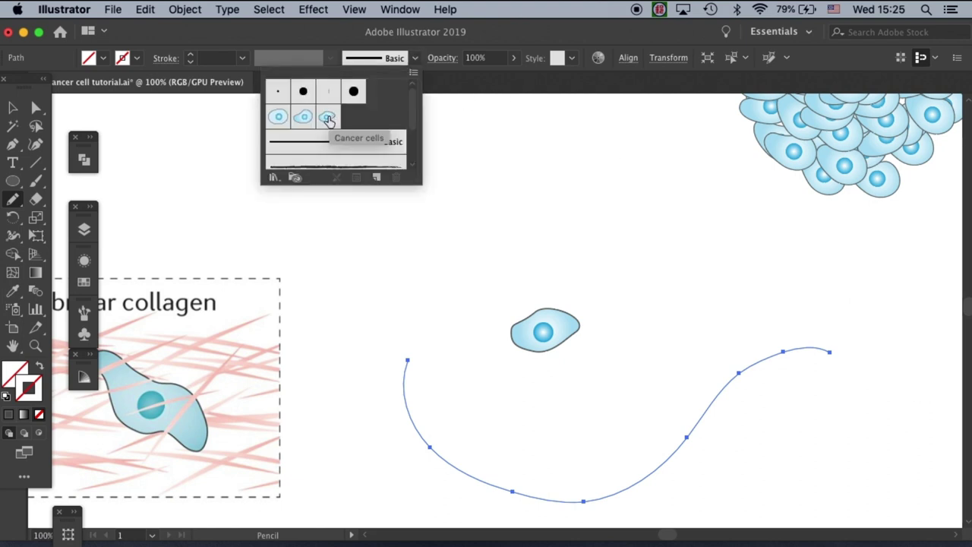
click(329, 119)
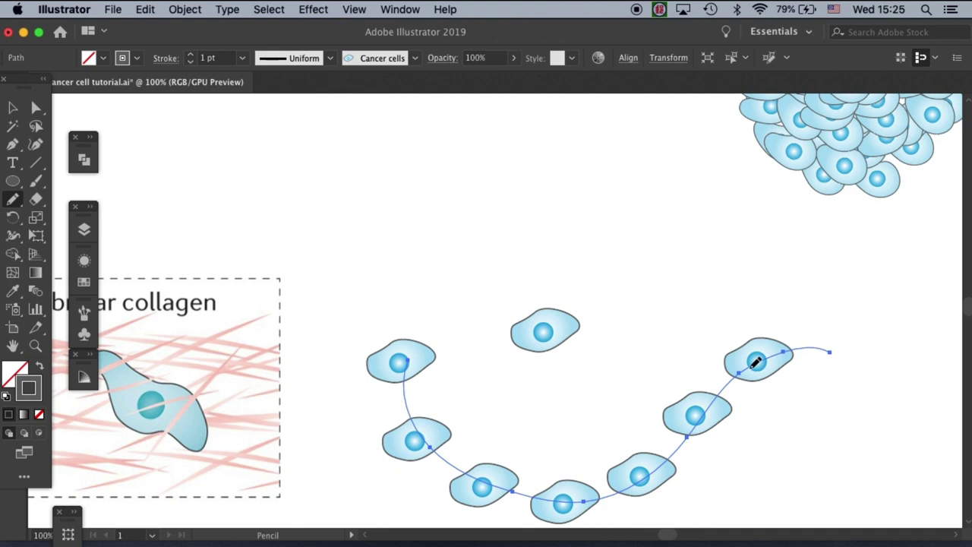
key(v)
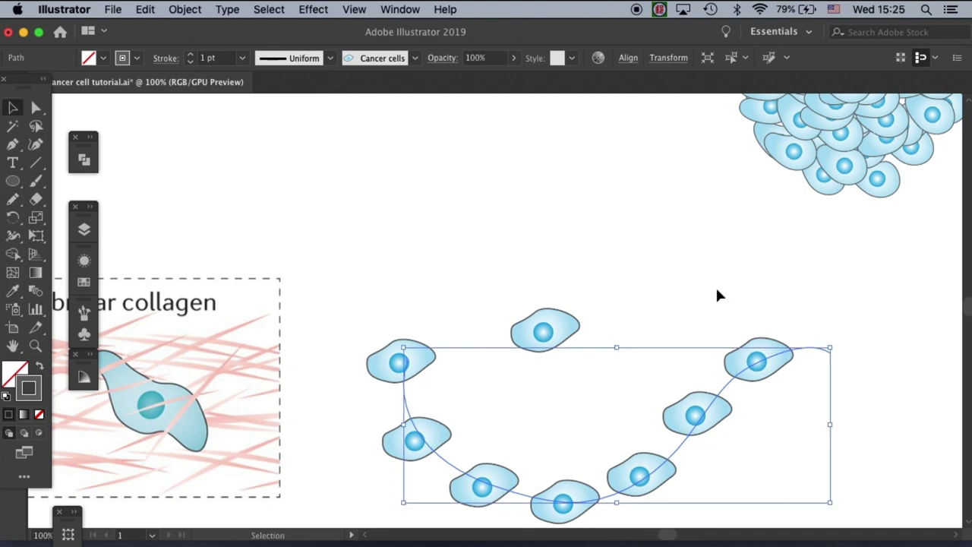
key(super+minus)
key(super+minus)
drag(661, 252, 666, 310)
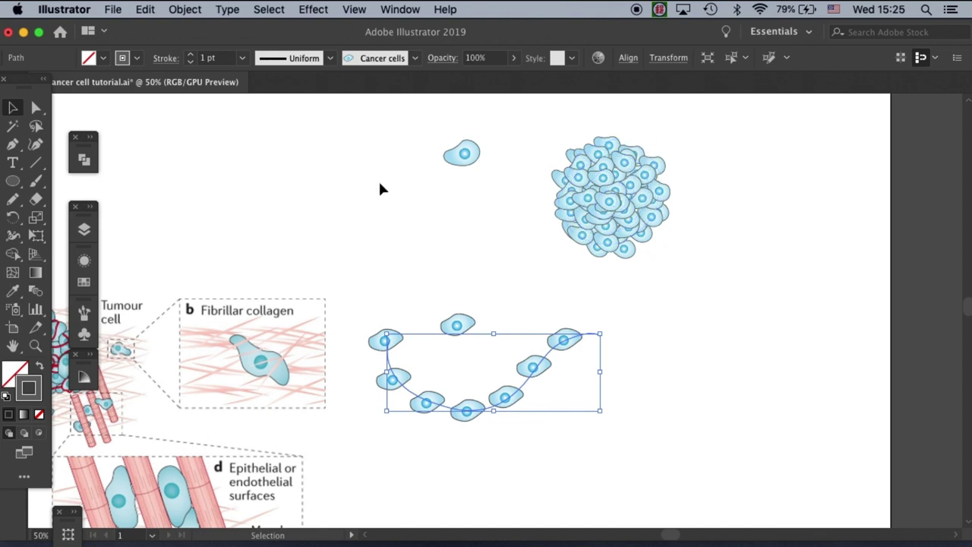
Move the U-shaped cell trail up and draw a spiral path below it with the Pencil.
click(526, 311)
key(super+z)
click(14, 199)
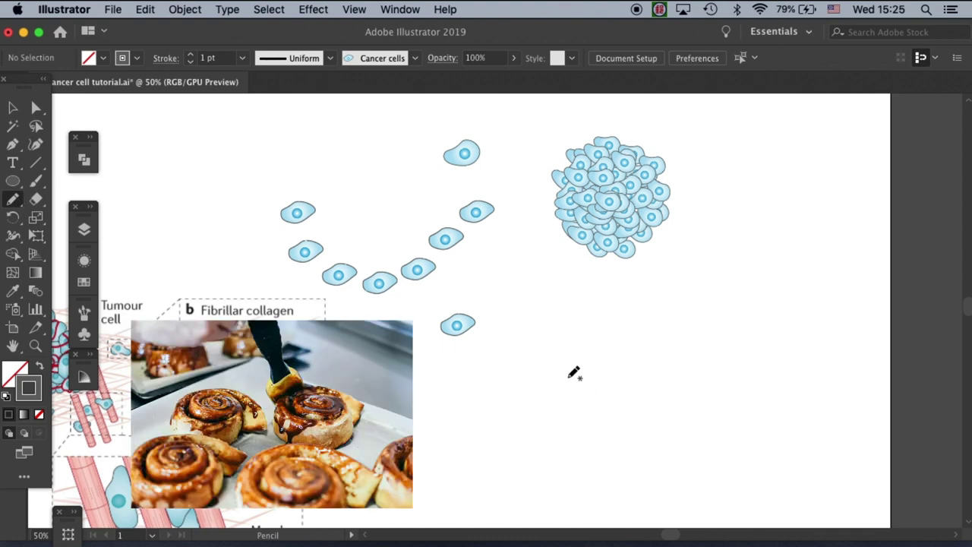
mouse_move(571, 379)
mouse_down()
mouse_move(568, 413)
mouse_move(558, 359)
mouse_move(597, 397)
mouse_move(547, 418)
mouse_move(566, 347)
mouse_move(609, 393)
mouse_move(582, 430)
mouse_up()
key(v)
click(679, 372)
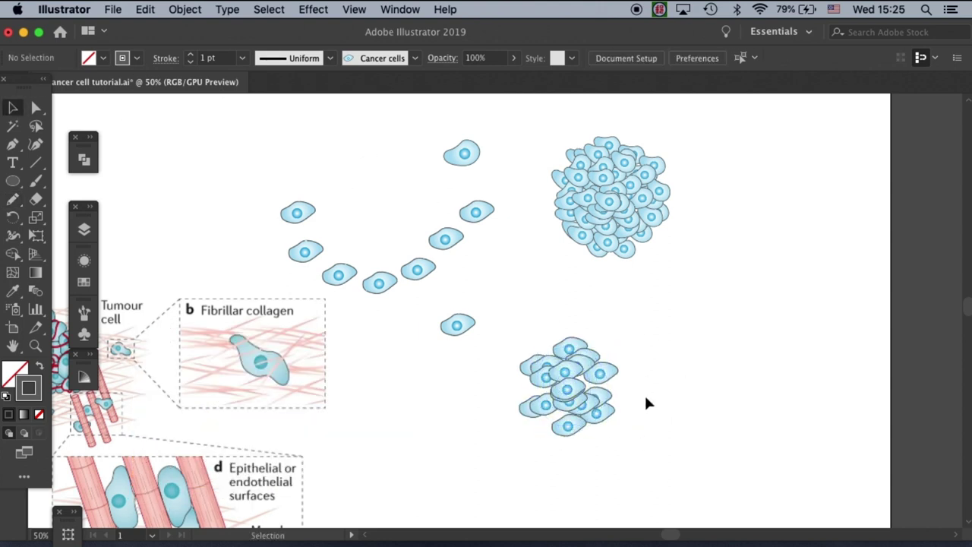
Set the spiral cluster's stroke weight to 0.75 pt after trying 0.5 pt.
click(586, 404)
click(242, 57)
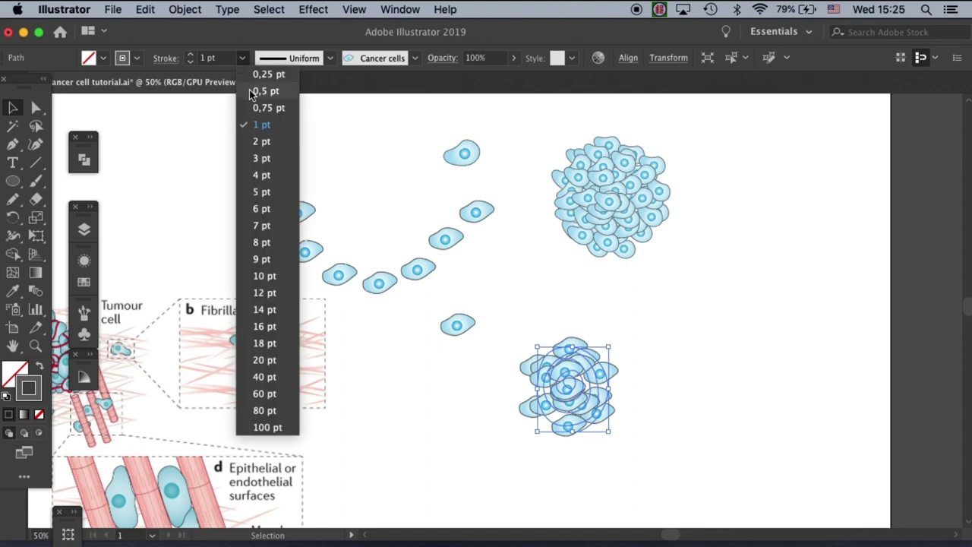
click(260, 92)
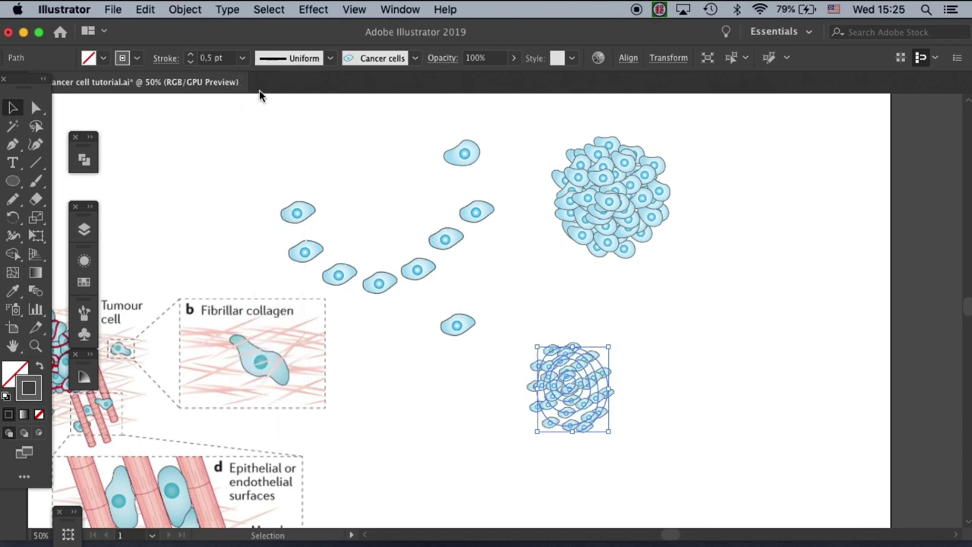
click(598, 311)
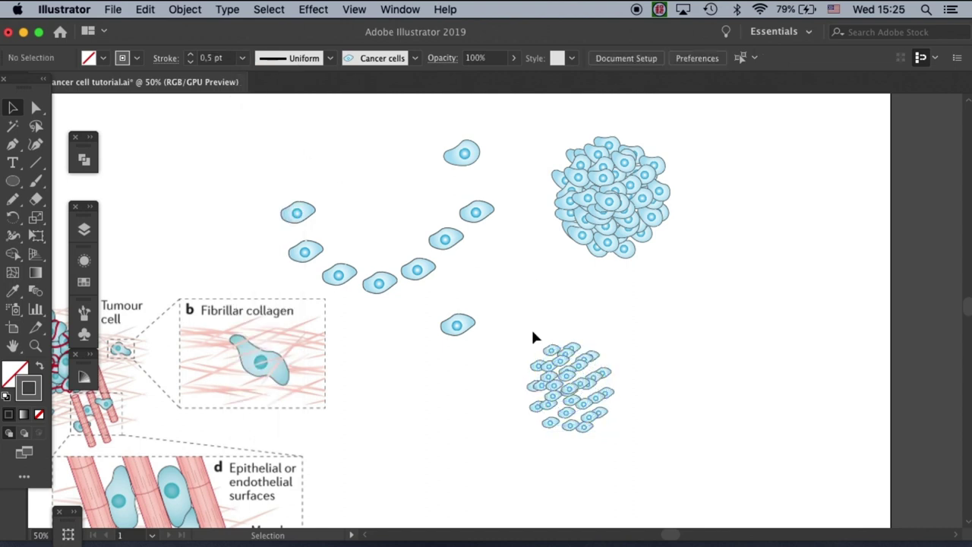
click(568, 352)
click(242, 58)
click(262, 105)
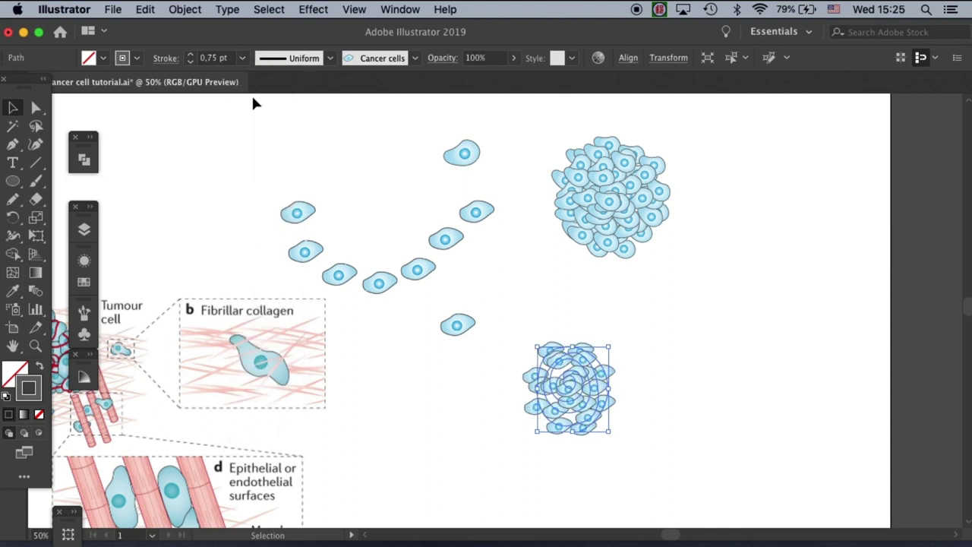
click(672, 355)
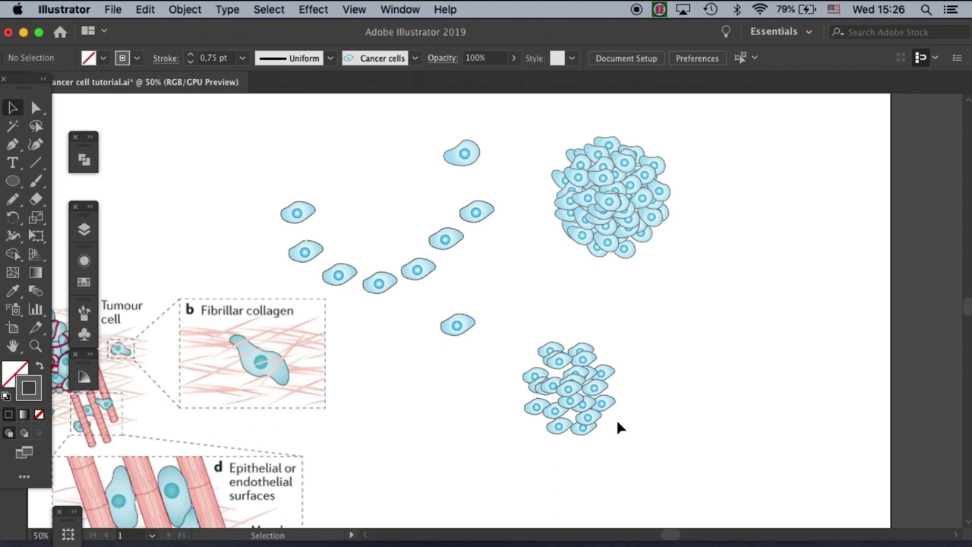
In the Cancer cells brush options, set both Scatter and Rotation to Random.
click(585, 385)
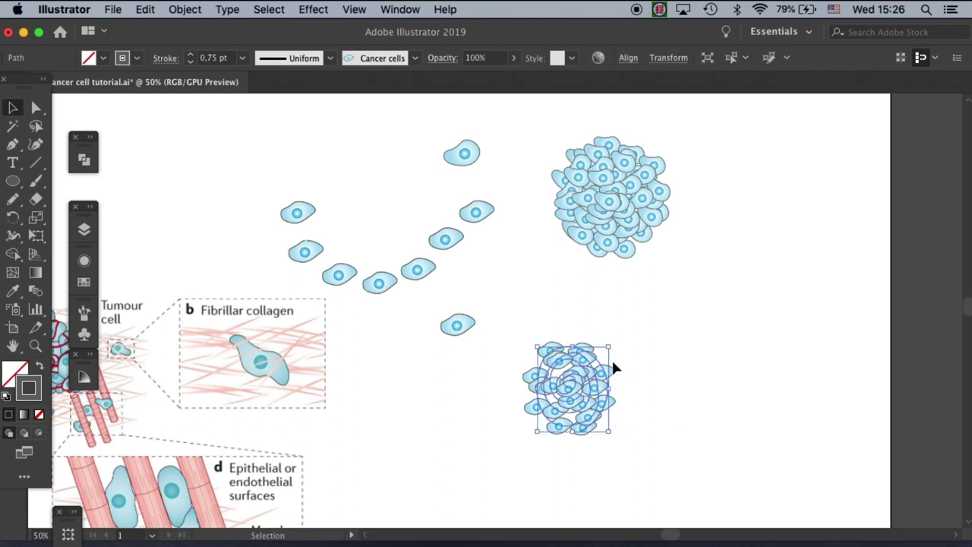
click(399, 60)
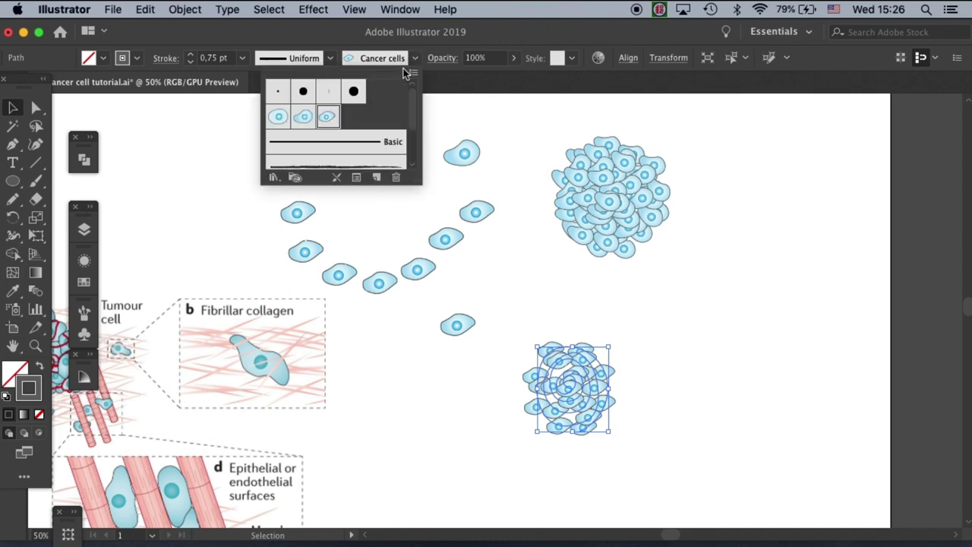
click(413, 72)
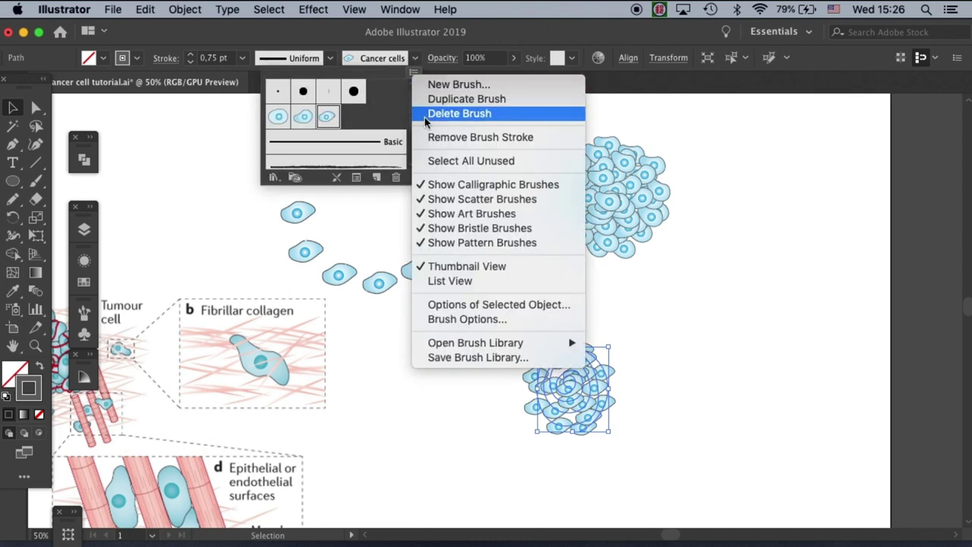
click(335, 120)
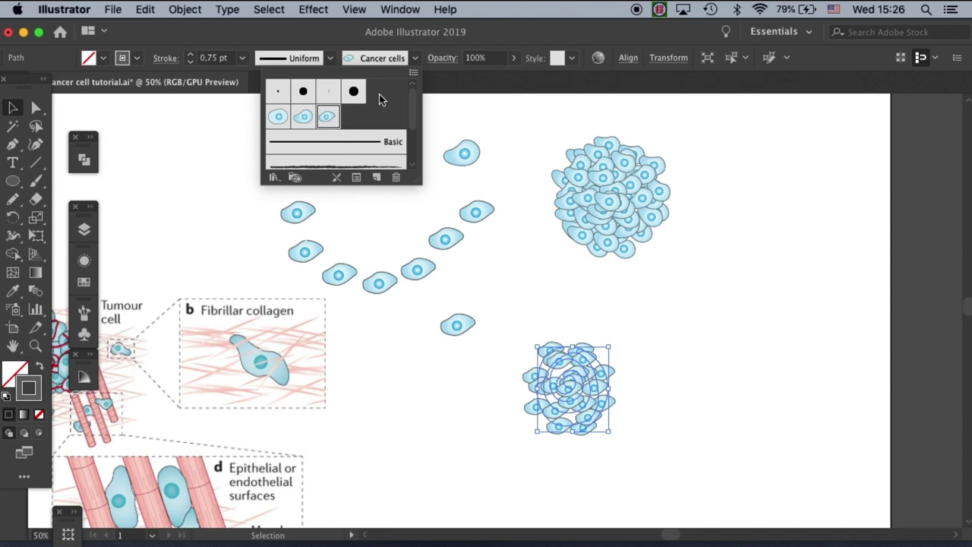
double_click(328, 118)
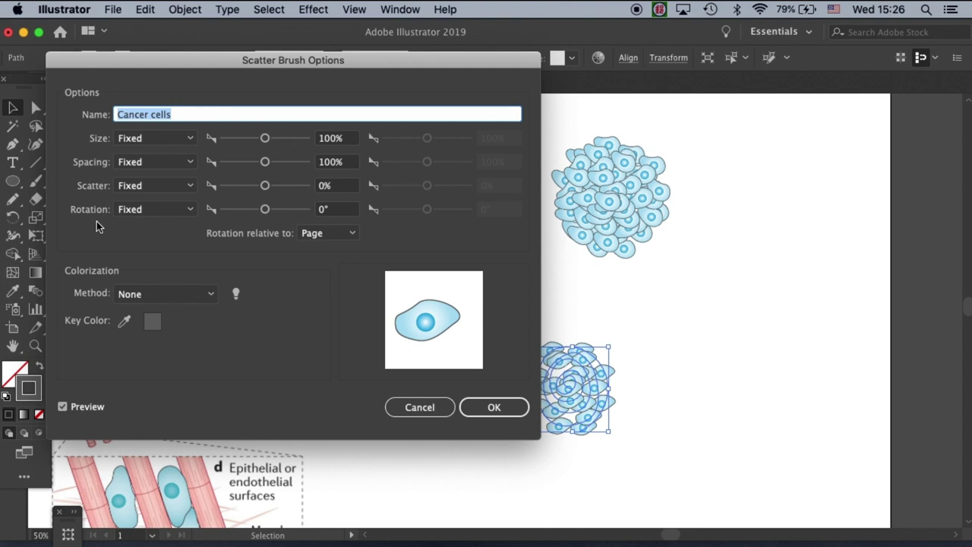
click(190, 185)
click(160, 199)
click(189, 209)
click(169, 241)
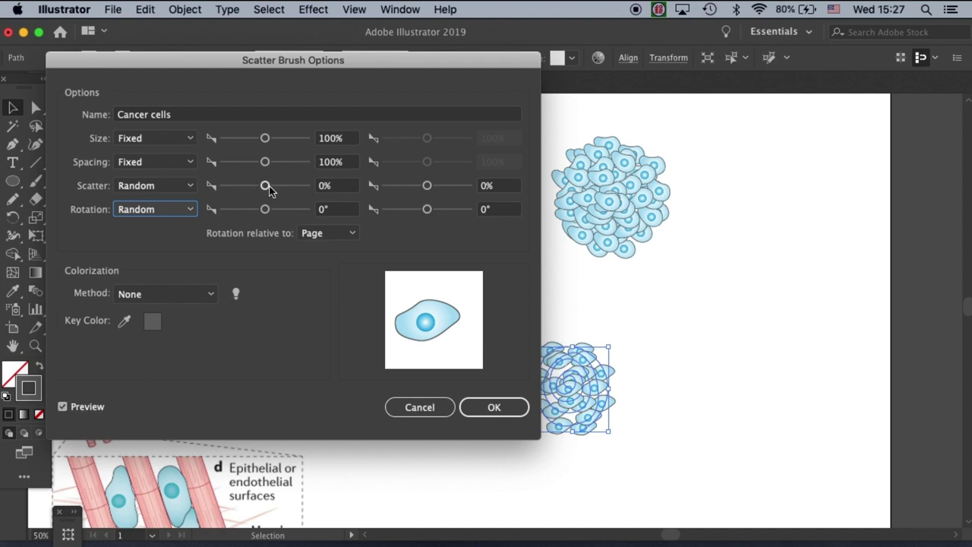
Set scatter to about -37% and widen the rotation range, then apply the changes to existing strokes.
drag(311, 64, 285, 68)
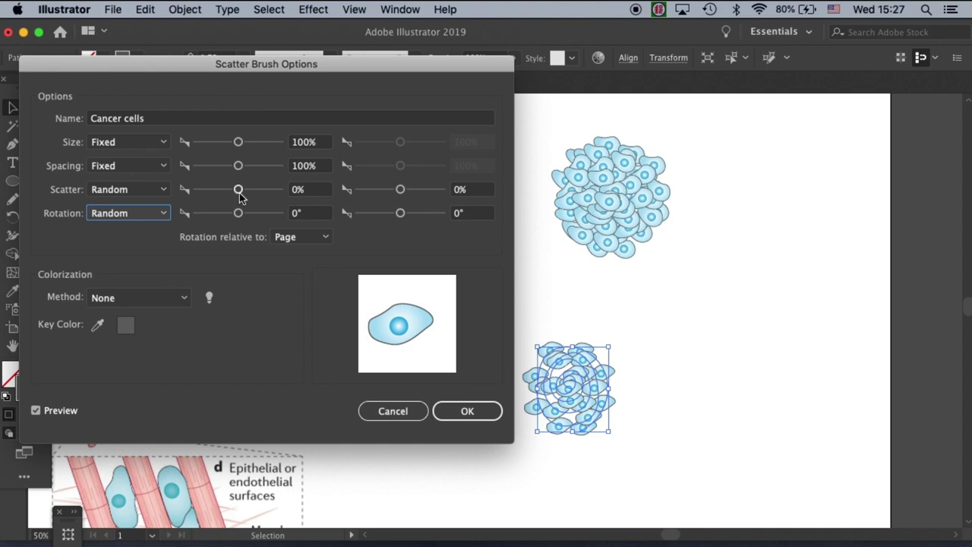
drag(238, 190, 245, 192)
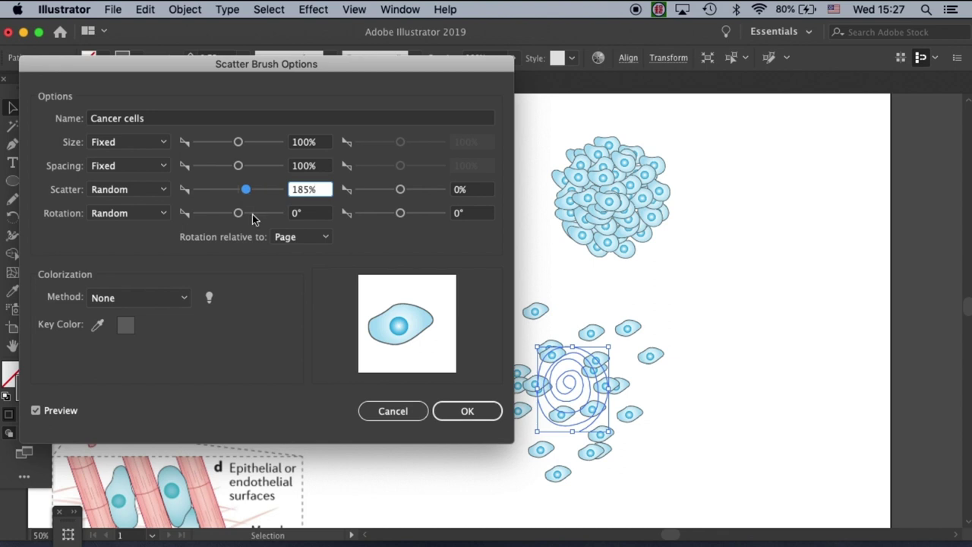
drag(246, 189, 235, 197)
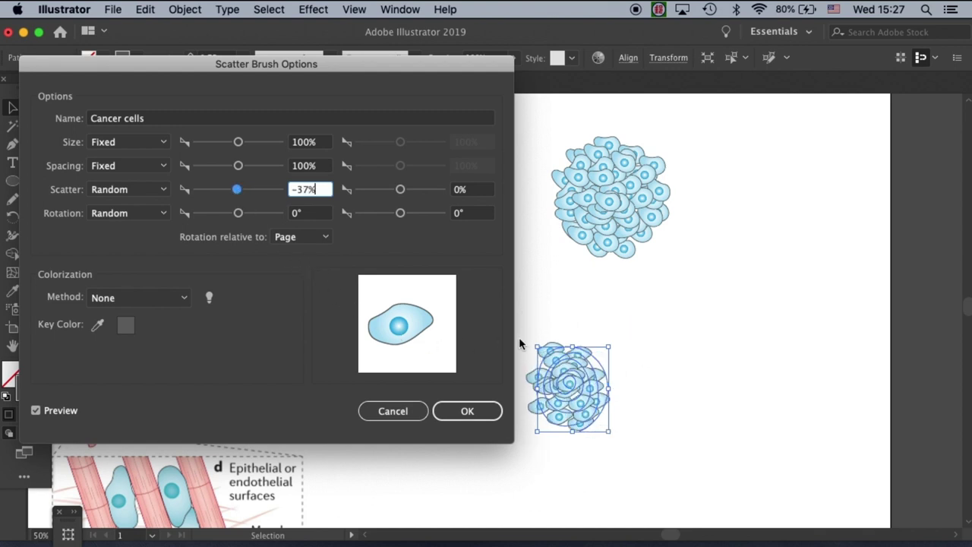
drag(238, 214, 240, 215)
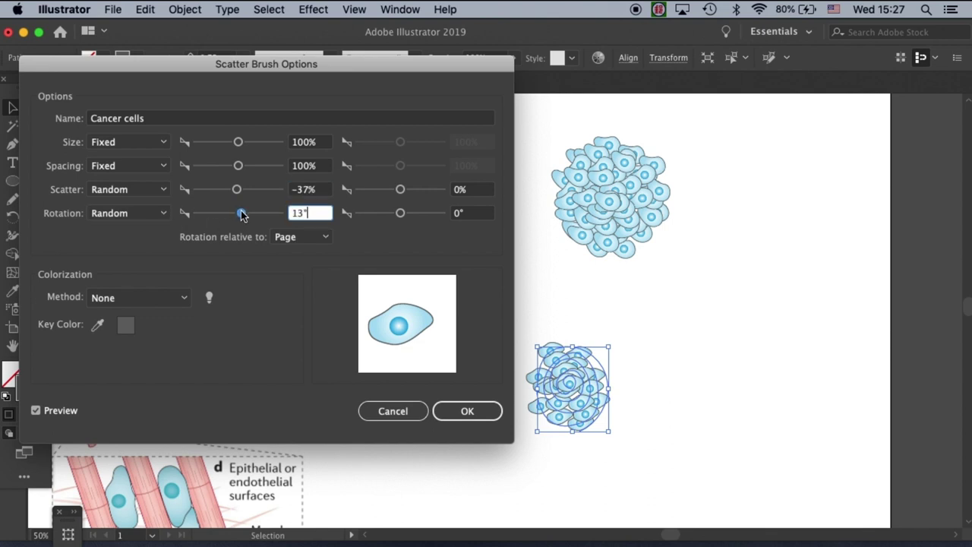
drag(241, 216, 244, 216)
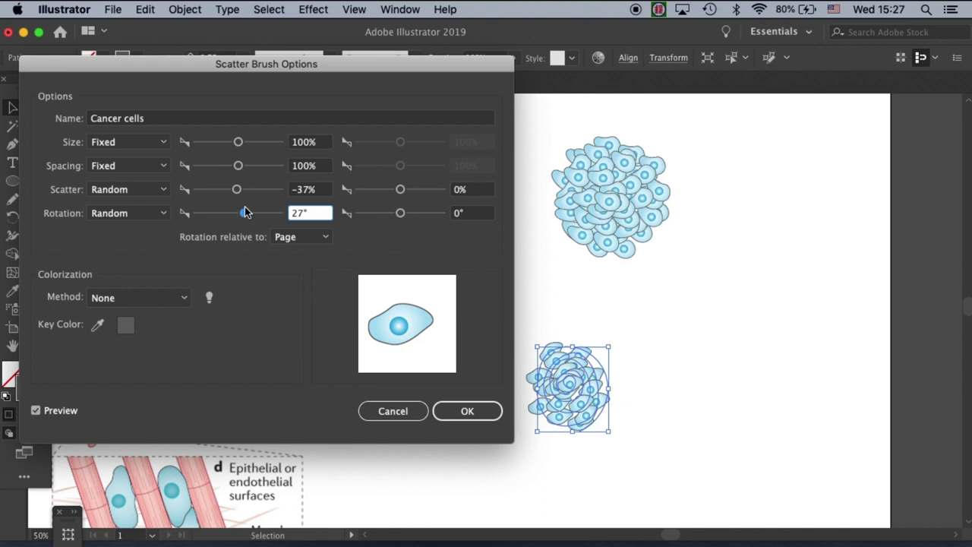
drag(246, 216, 247, 218)
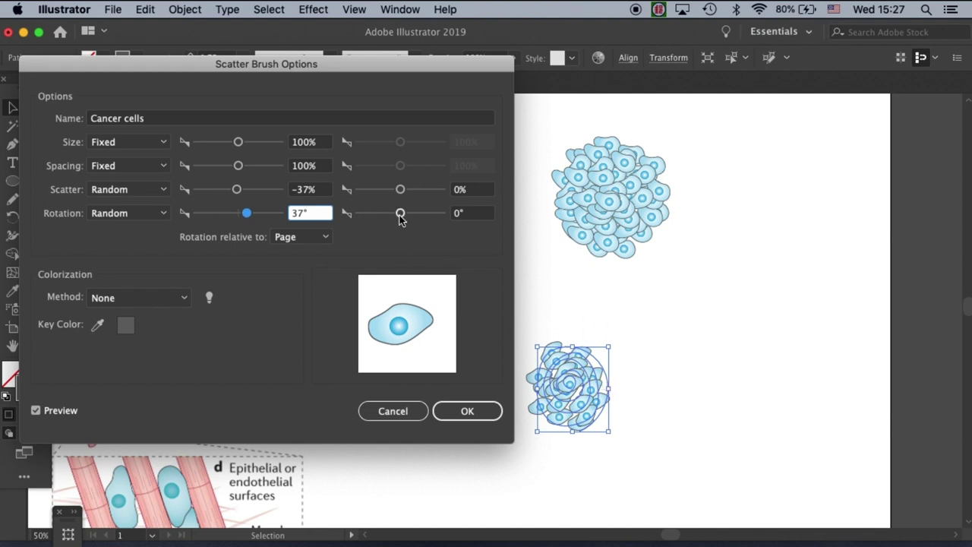
drag(401, 214, 383, 217)
click(467, 411)
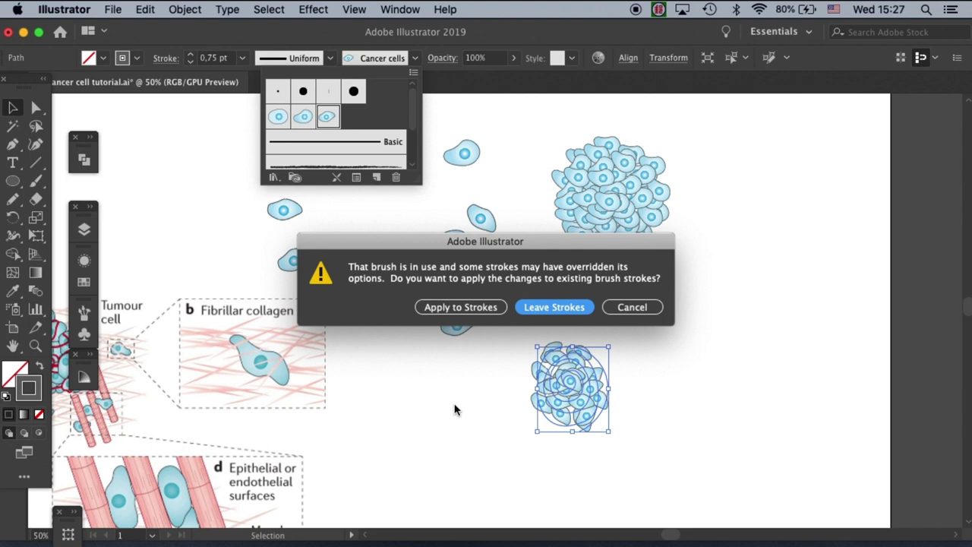
click(462, 307)
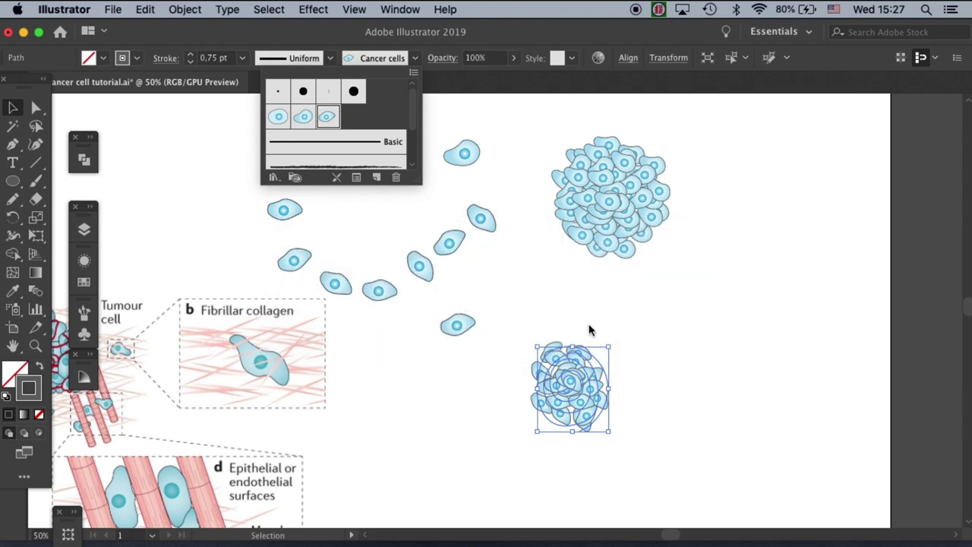
click(654, 429)
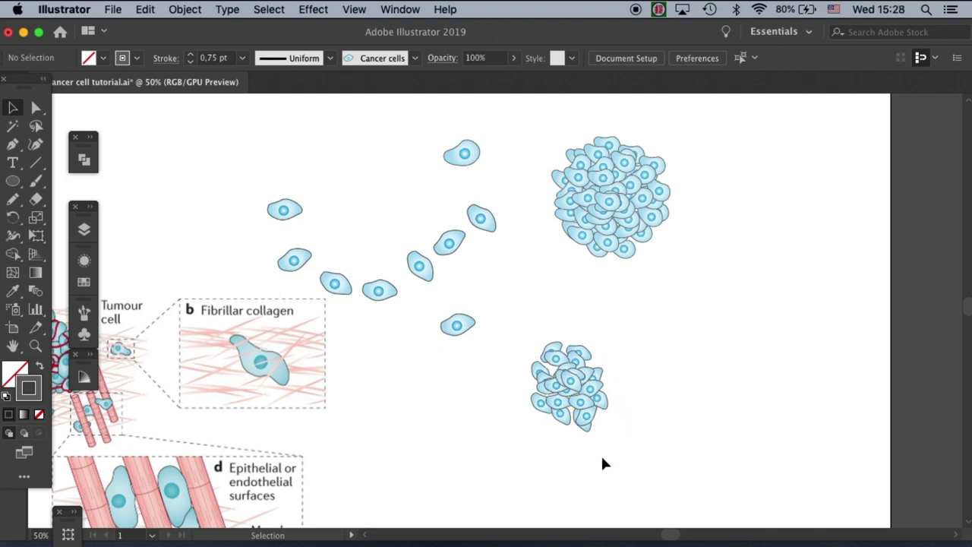
Copy the lower cell cluster slightly to the right.
click(615, 380)
click(617, 376)
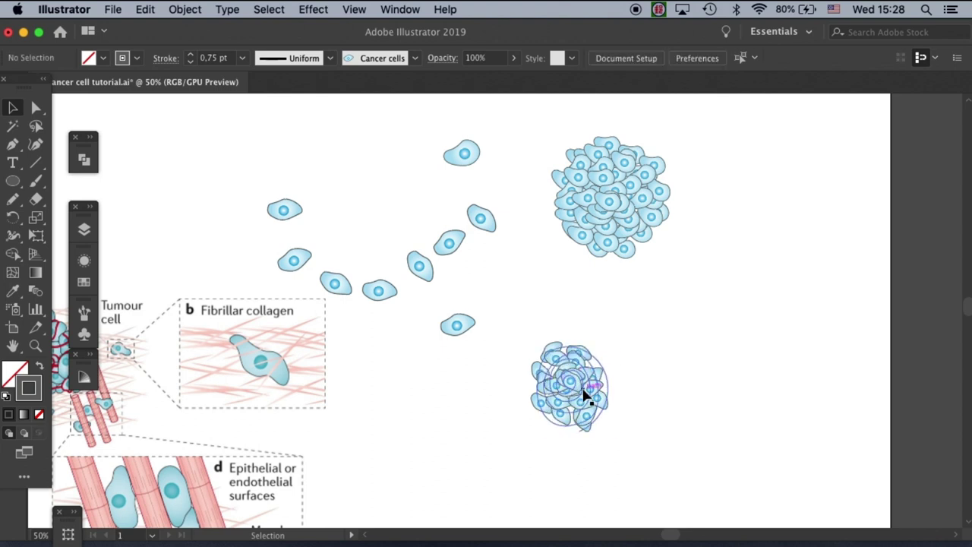
drag(582, 385, 594, 382)
click(644, 349)
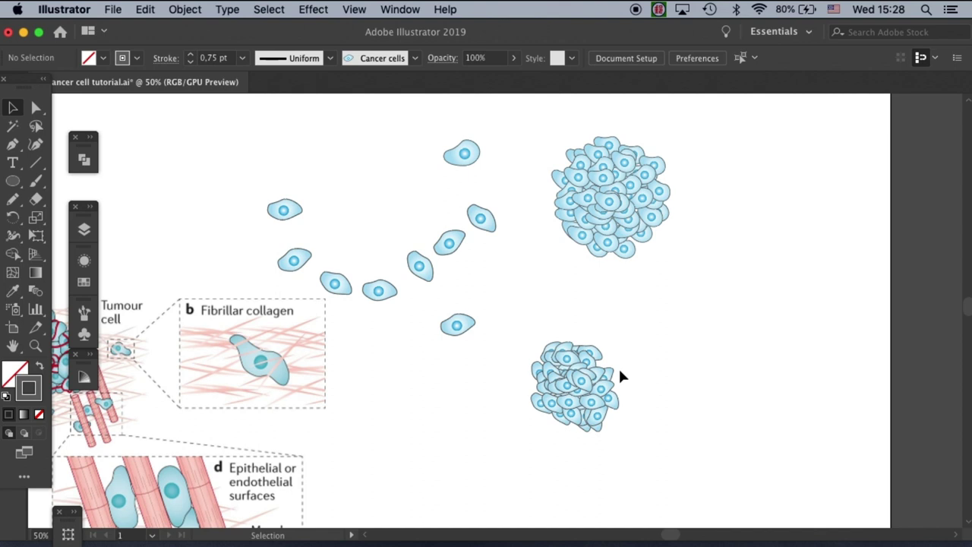
Rotate the lower cluster slightly twice and shift it a little to the right.
click(597, 376)
drag(622, 343, 581, 384)
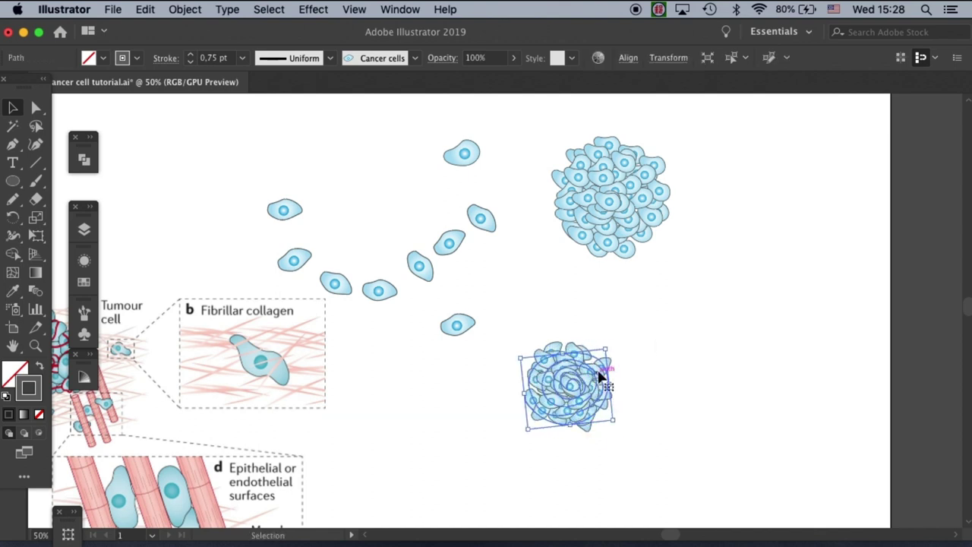
click(643, 357)
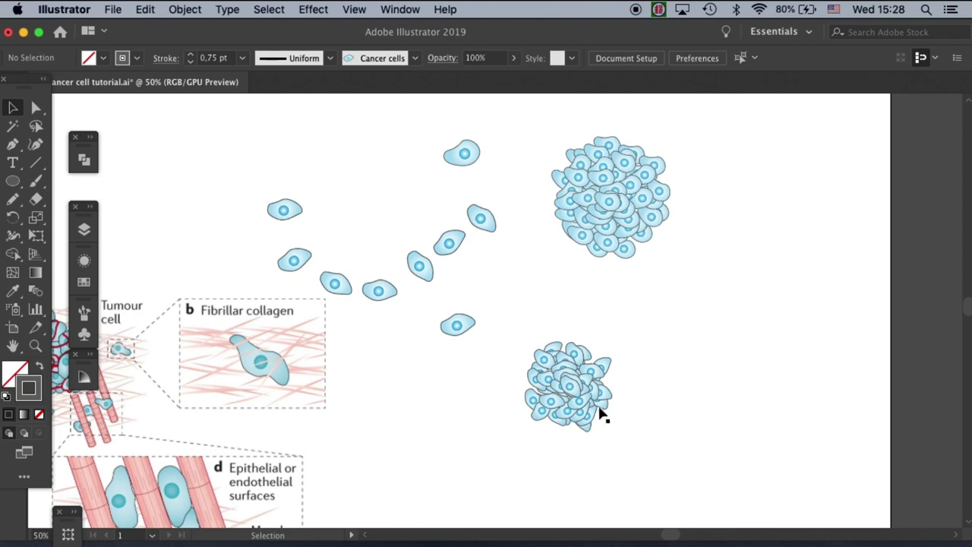
drag(600, 391, 590, 387)
drag(612, 346, 584, 357)
click(635, 344)
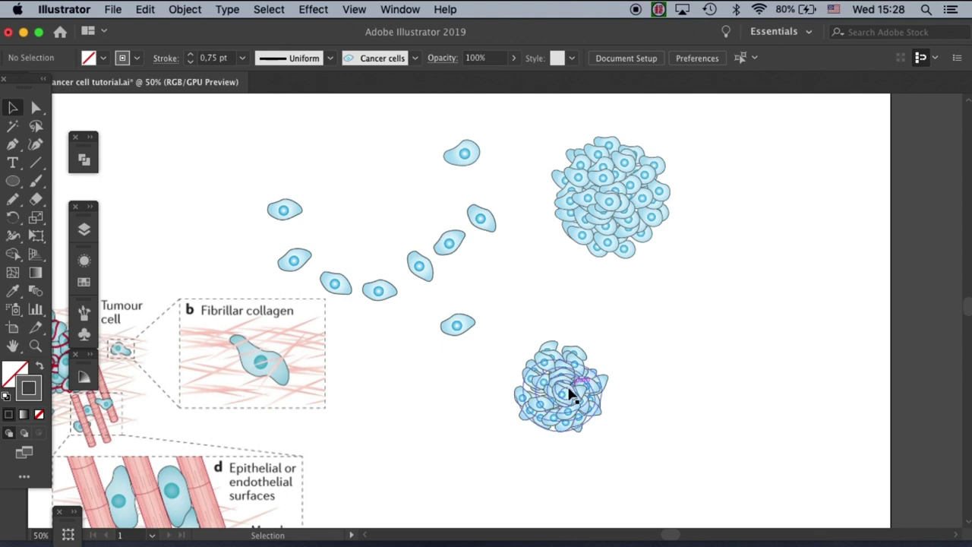
drag(569, 392, 569, 387)
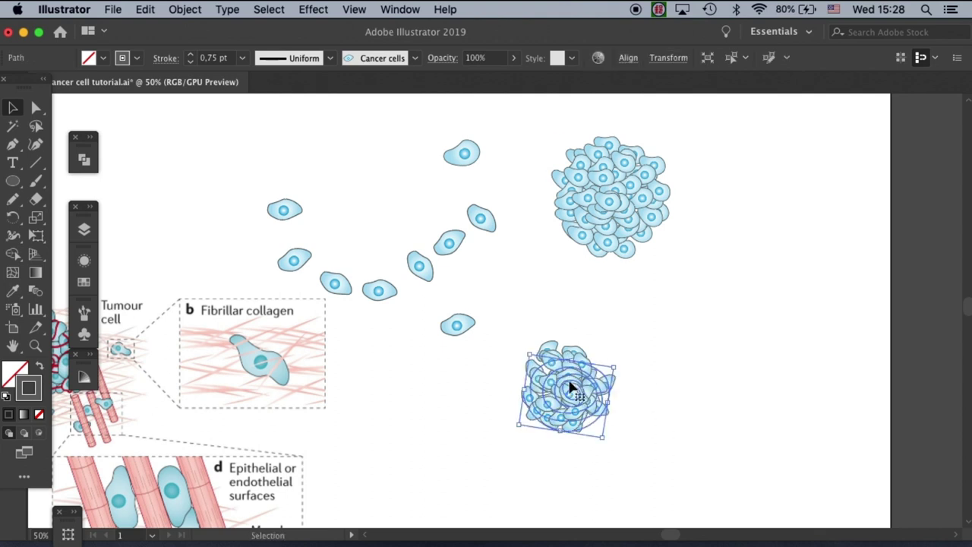
click(623, 391)
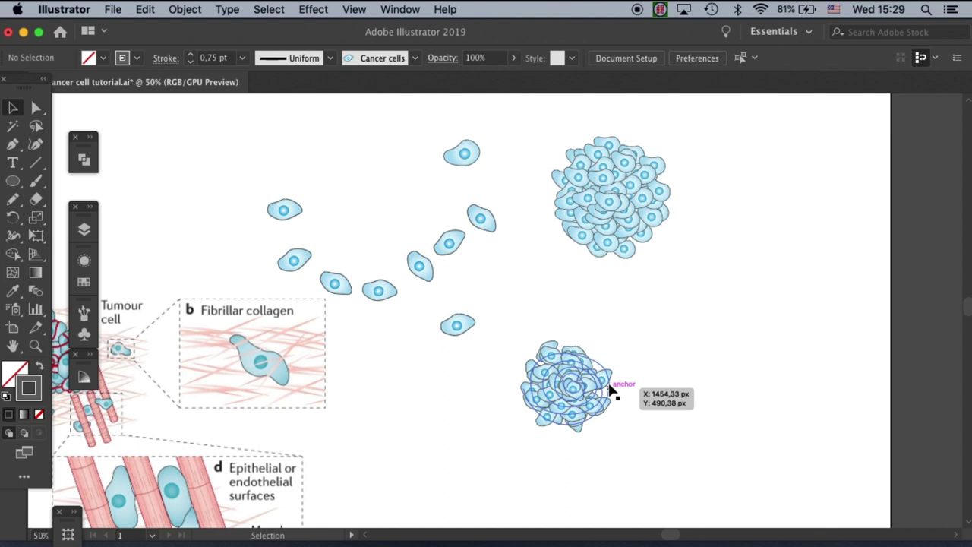
Apply the third cancer-cell brush to the lower cluster.
click(569, 401)
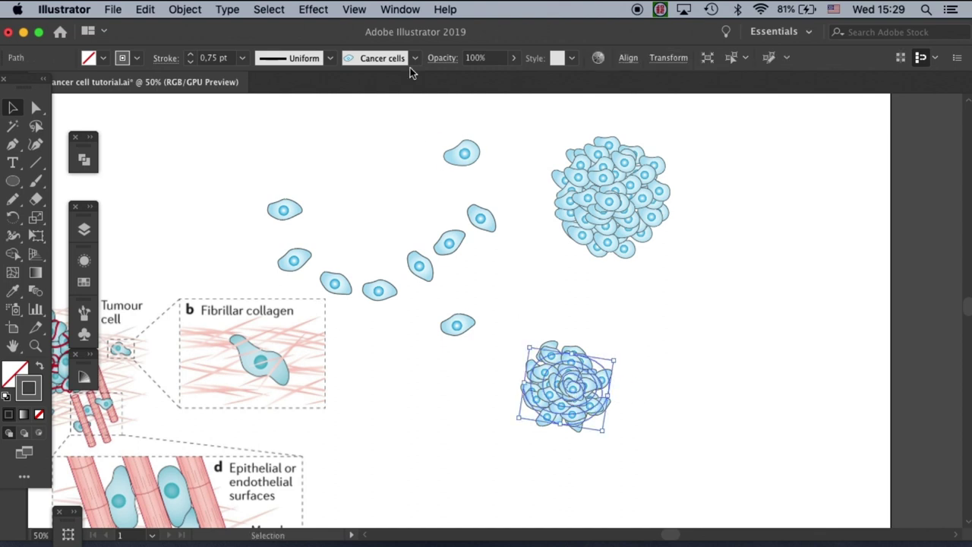
click(415, 58)
click(333, 122)
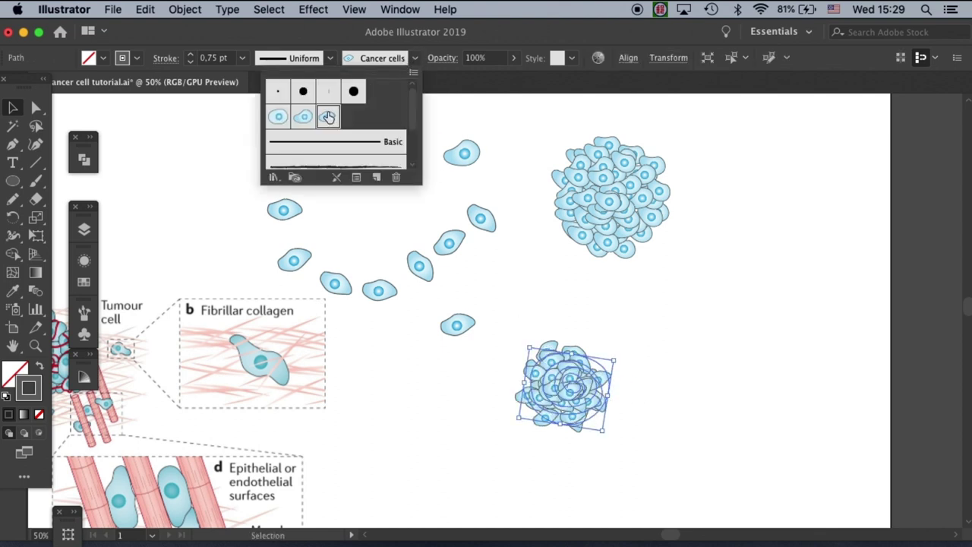
Set the Cancer cells brush scatter to 18% random and apply it to existing strokes.
double_click(327, 117)
key(BackSpace)
drag(240, 189, 238, 189)
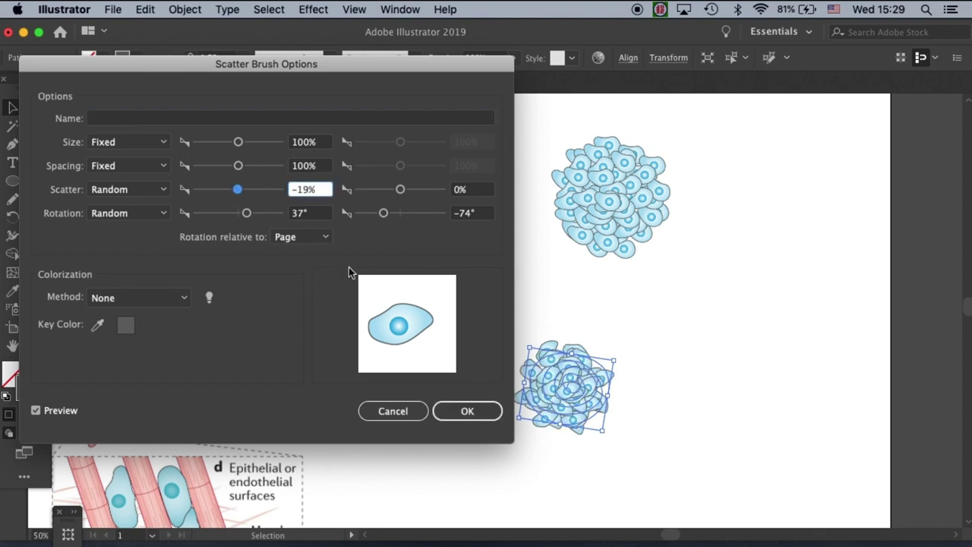
drag(239, 190, 246, 191)
drag(245, 192, 240, 190)
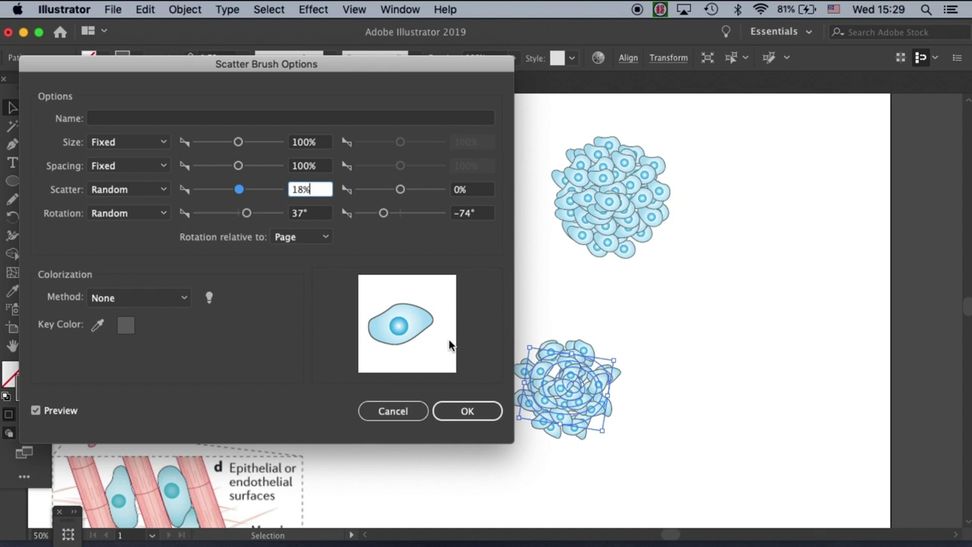
click(477, 410)
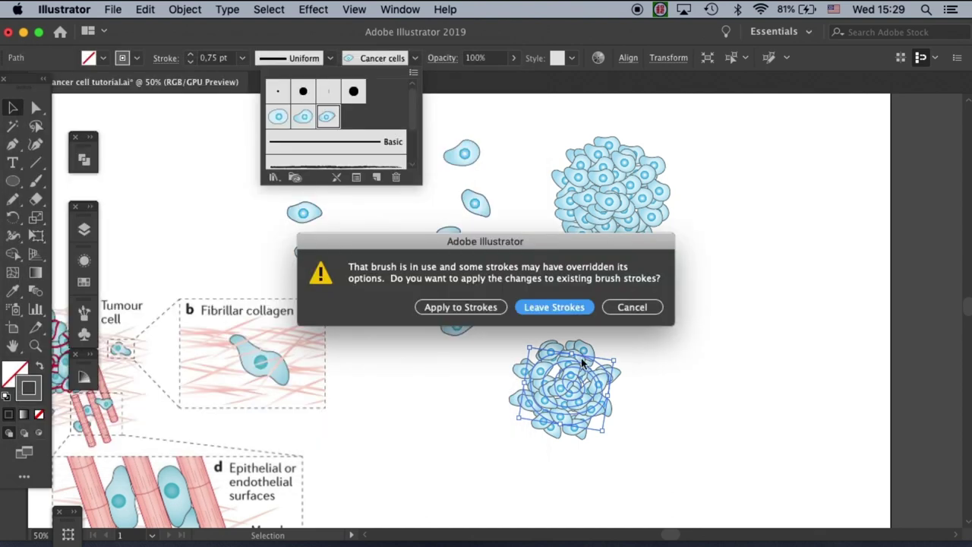
click(484, 307)
Move the lower cluster up and left and rotate it.
drag(581, 389, 559, 379)
drag(619, 362, 585, 365)
click(626, 351)
Copy the lone cell into the lower cluster and rotate an upper-right cell about 20 degrees.
click(577, 373)
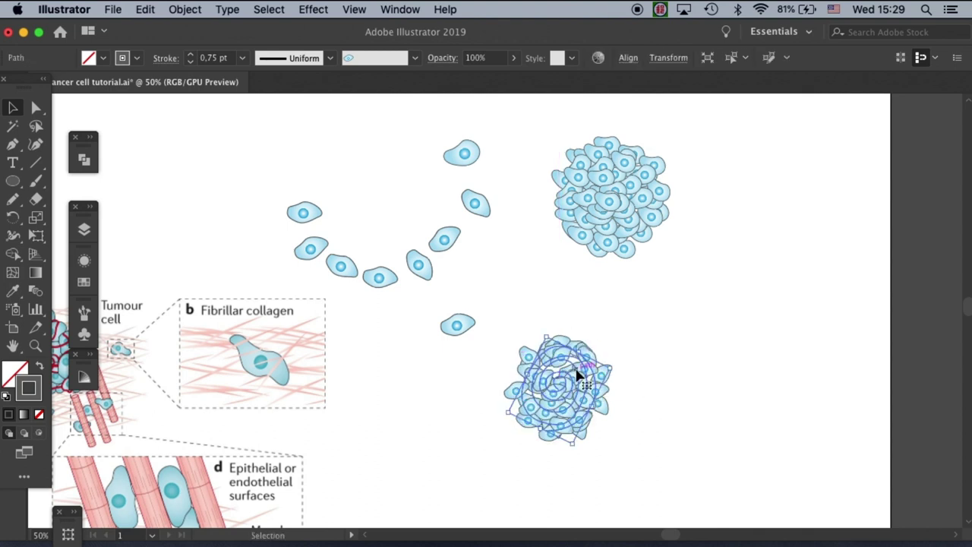
drag(573, 378, 570, 382)
drag(471, 328, 552, 392)
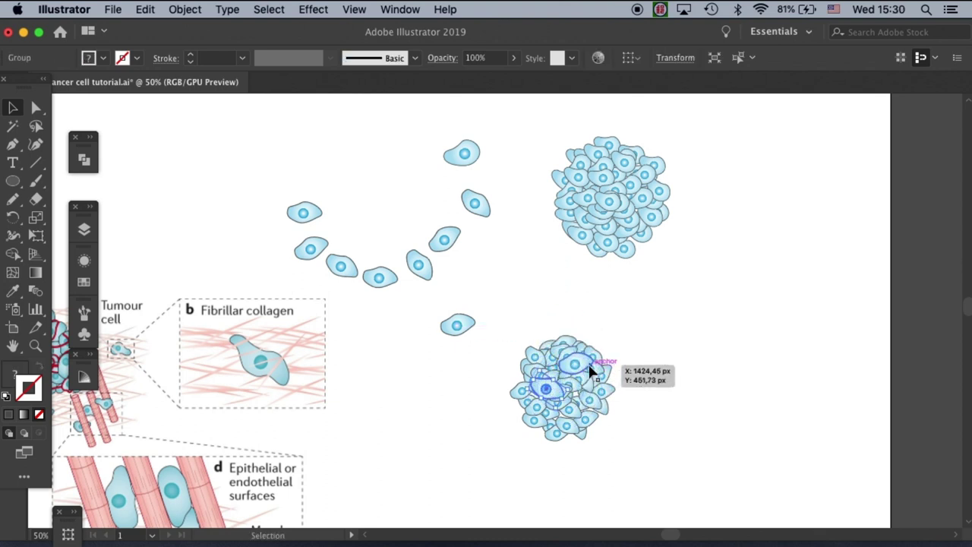
click(581, 366)
drag(596, 351, 592, 343)
click(619, 328)
Reposition individual cells within the lower cluster, shifting one down and right.
click(577, 366)
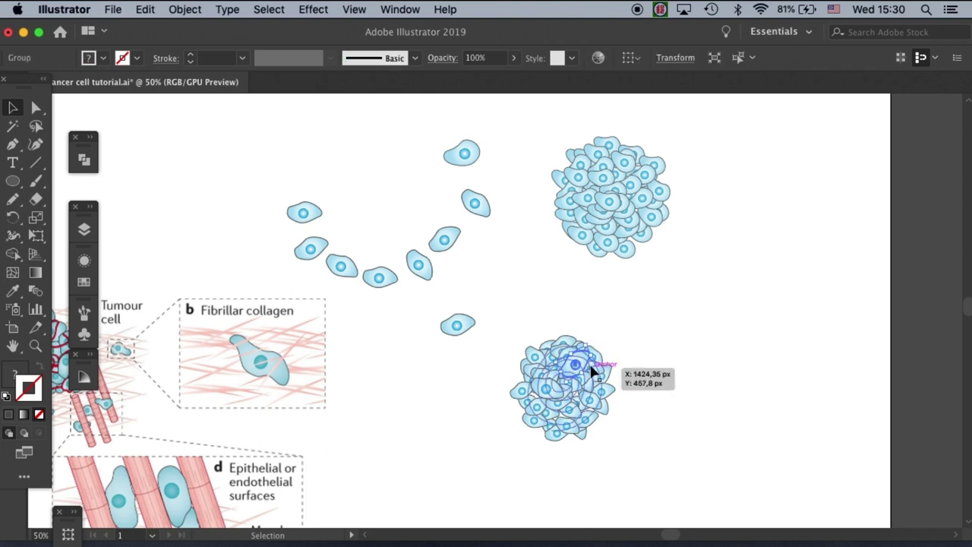
drag(575, 368, 583, 393)
click(636, 357)
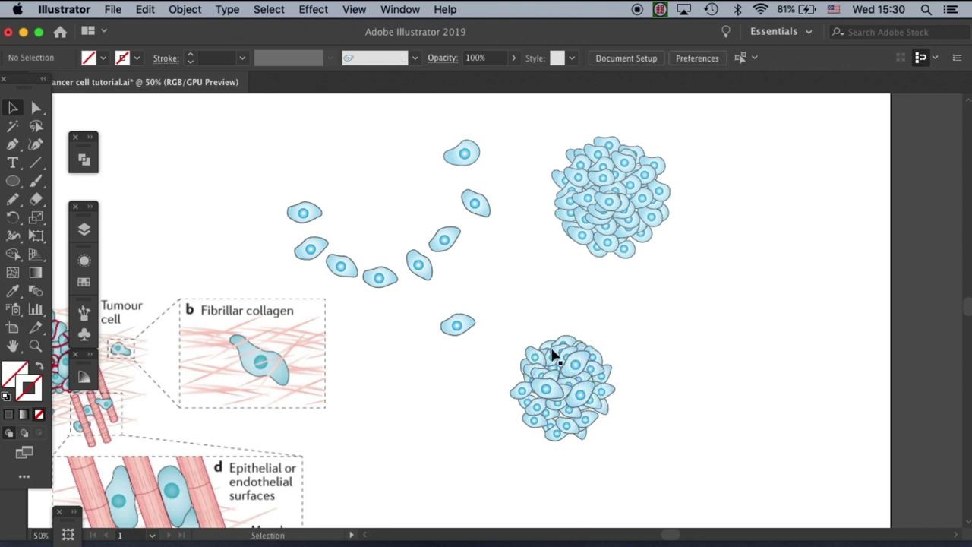
click(540, 393)
click(620, 323)
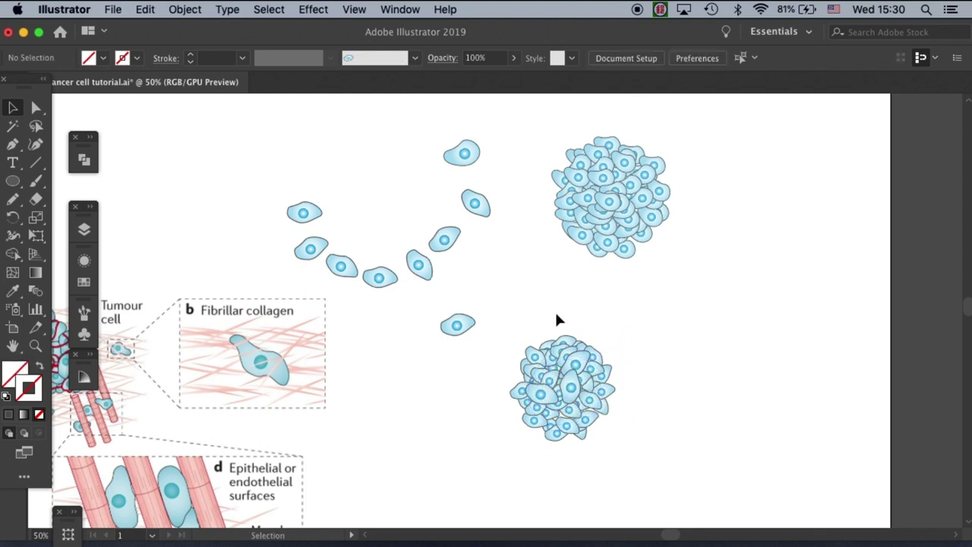
click(576, 396)
drag(577, 397, 622, 388)
click(684, 430)
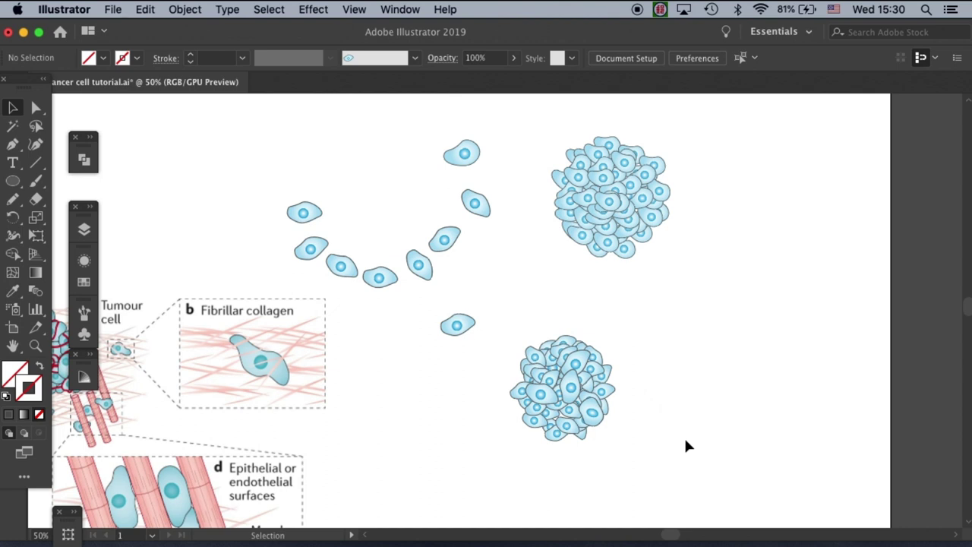
Duplicate a cell to the left within the cluster, enlarge it, and bring the reference figure into view.
drag(601, 413, 562, 427)
click(649, 363)
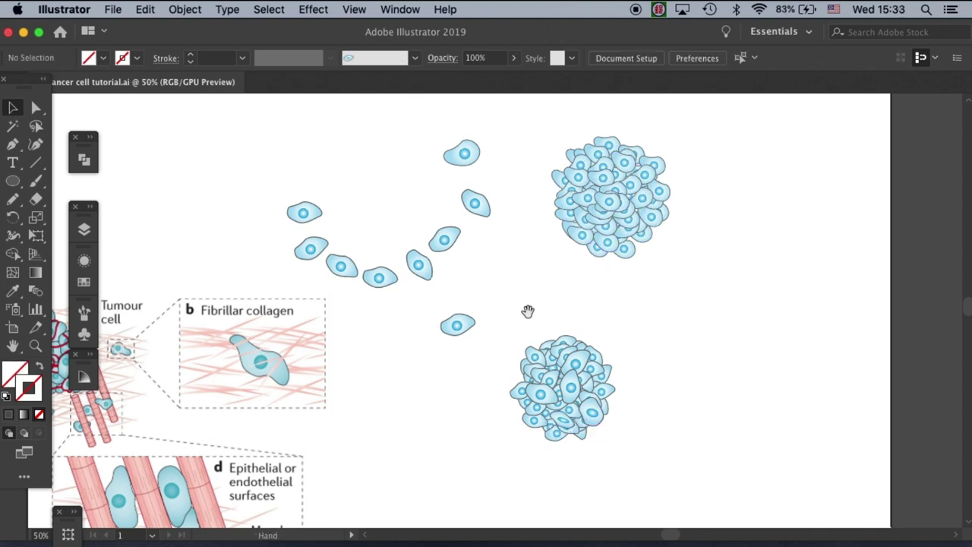
drag(527, 309, 573, 225)
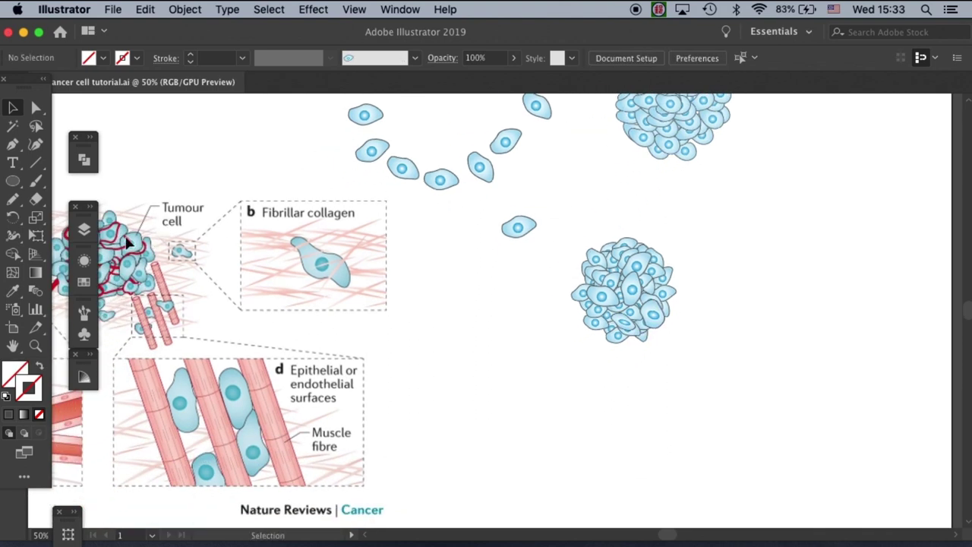
Draw a curved vessel path into the cluster and give it a red stroke.
scroll(199, 242, left, 5)
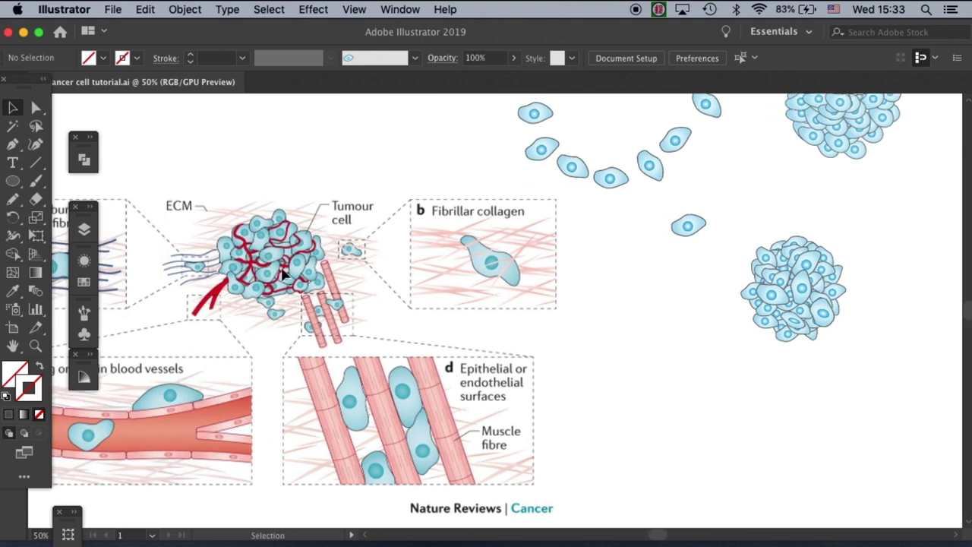
key(n)
mouse_move(686, 369)
mouse_down()
mouse_move(785, 319)
mouse_move(806, 251)
mouse_up()
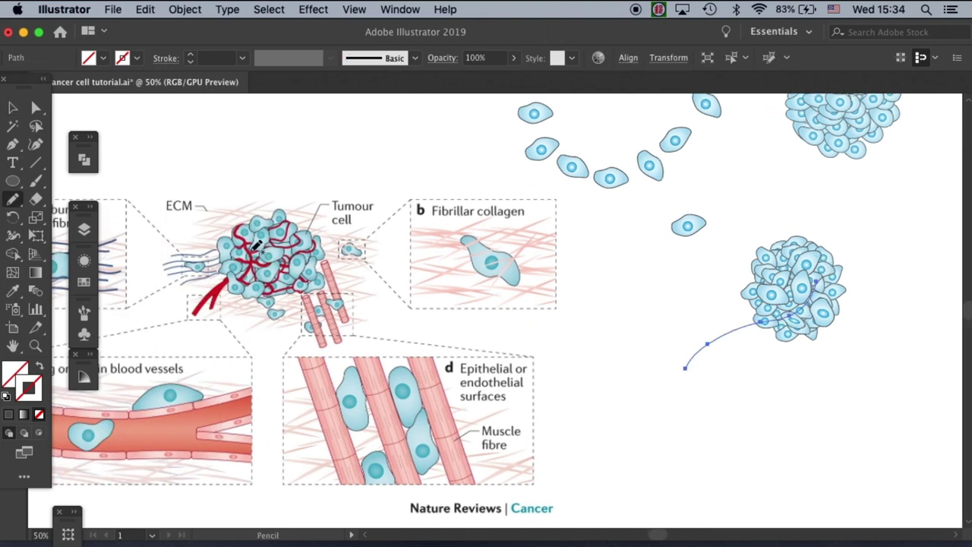
click(86, 280)
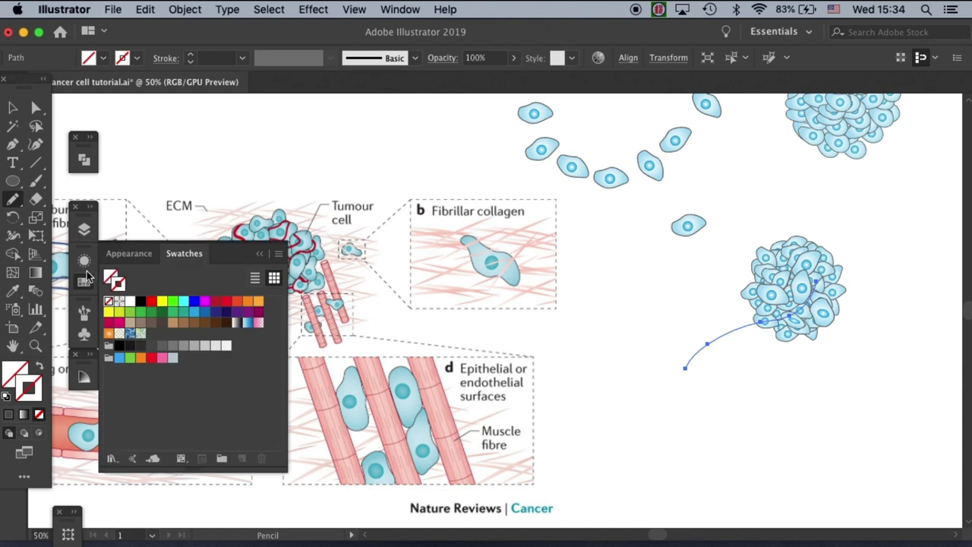
click(152, 301)
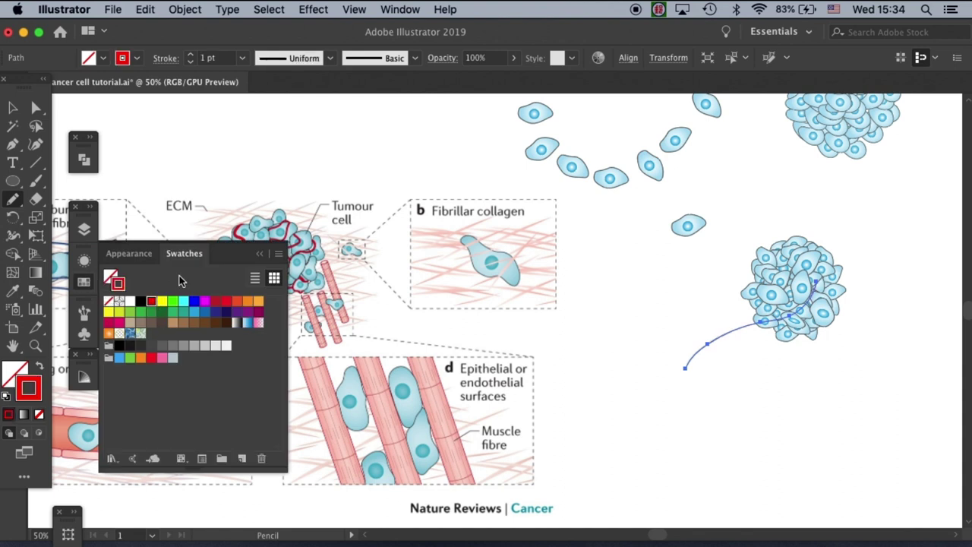
click(259, 254)
Set the red vessel's stroke weight to 6 pt, after trying 2 pt.
click(14, 112)
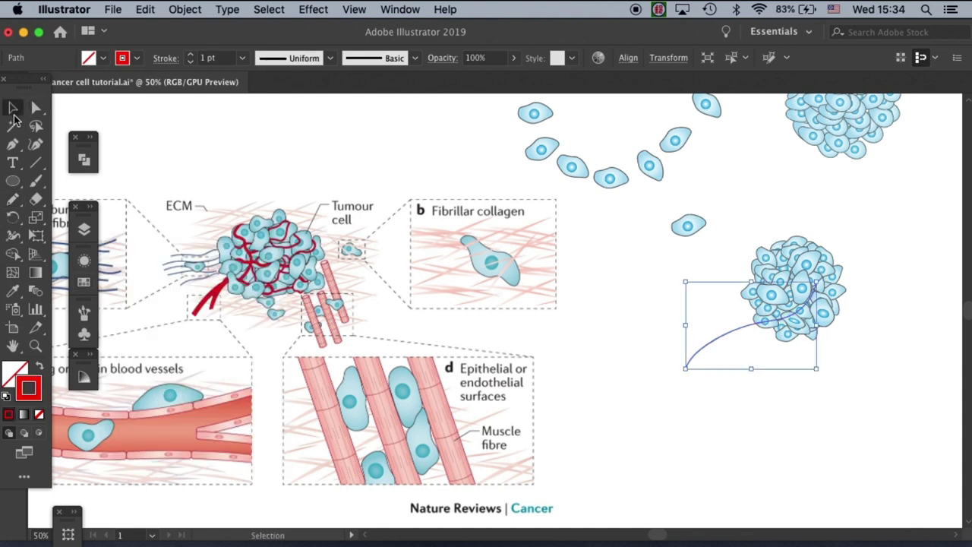
click(712, 343)
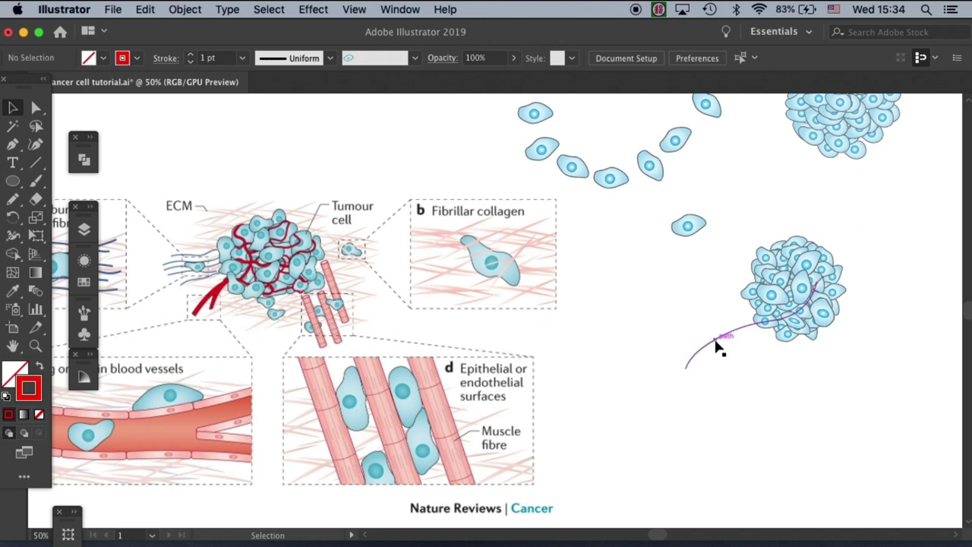
click(718, 346)
click(244, 59)
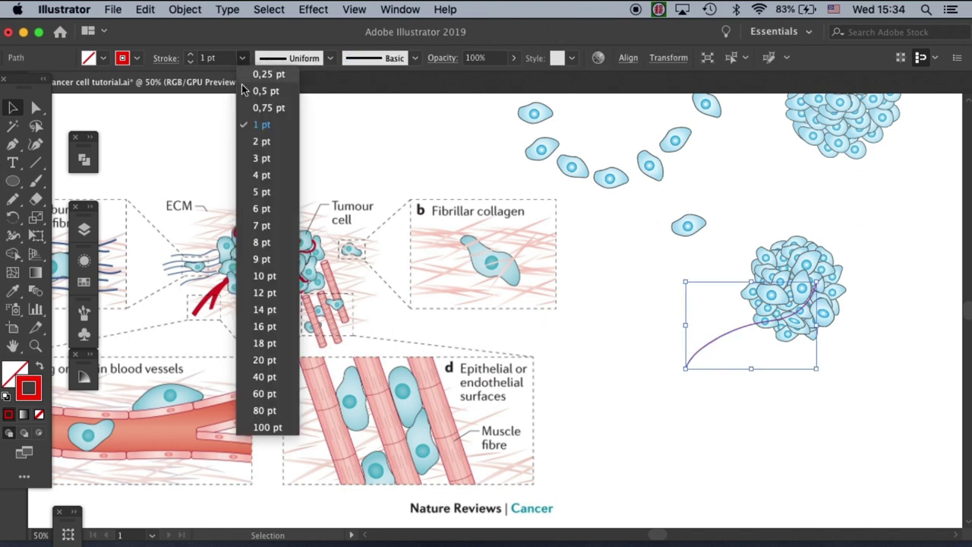
click(262, 142)
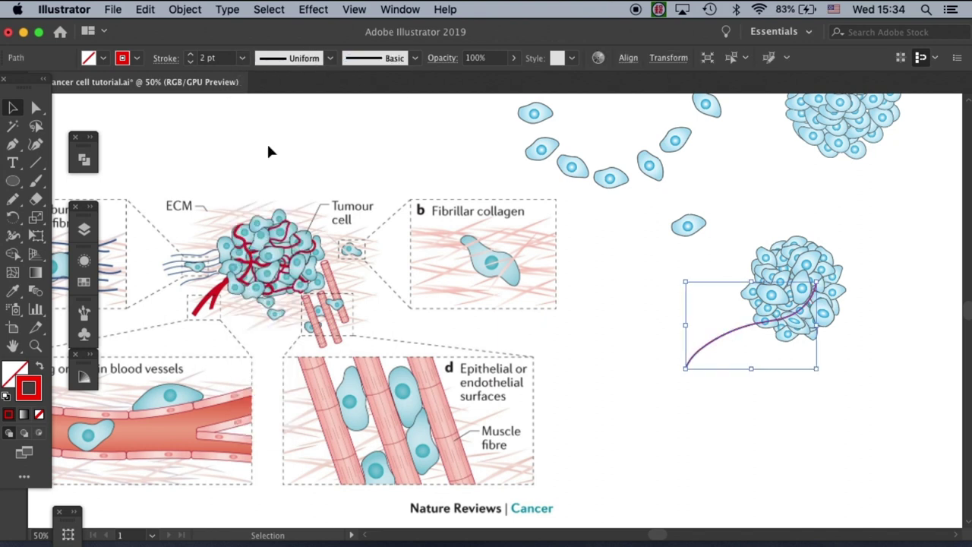
click(242, 57)
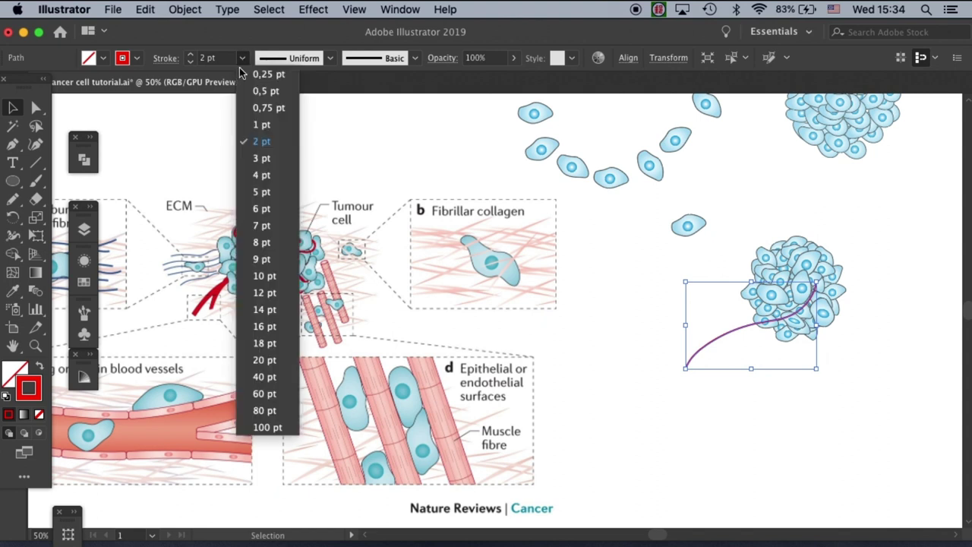
click(266, 194)
click(700, 304)
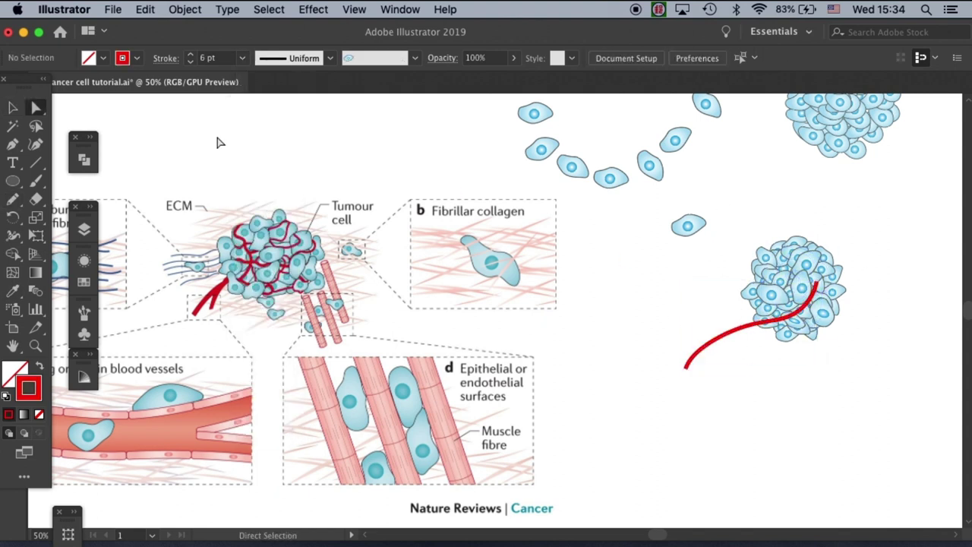
Draw a red branch stroke into the cluster.
key(n)
click(414, 58)
click(313, 120)
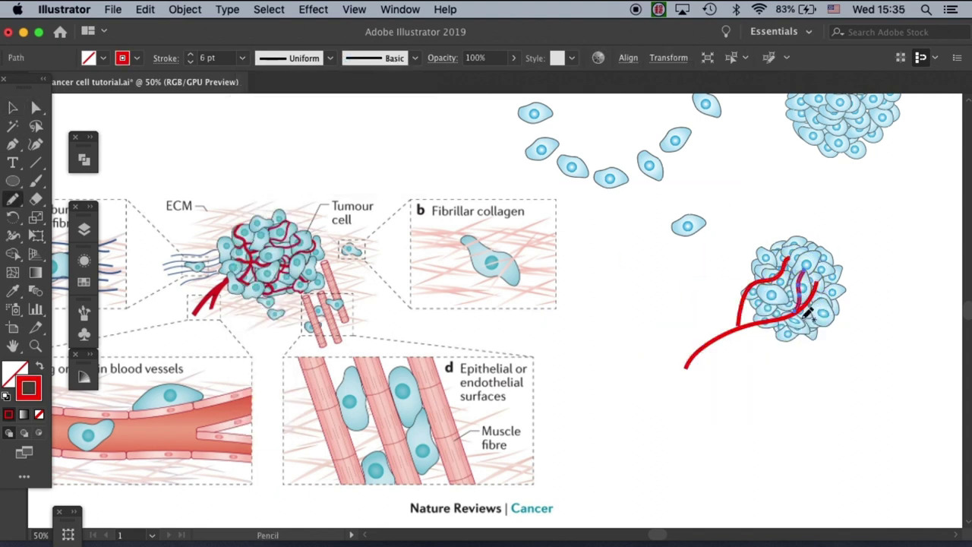
drag(794, 251, 816, 319)
Draw another red branch through the cluster and change its stroke thickness.
drag(790, 281, 721, 353)
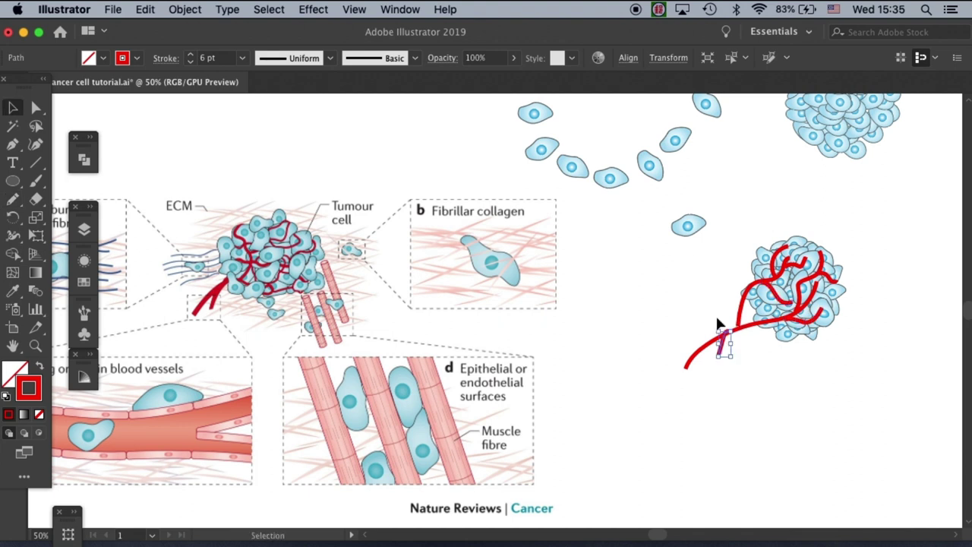
key(super+equal)
click(242, 58)
click(265, 199)
Widen the base of the main red vessel trunk with the Width tool so it tapers.
click(637, 383)
key(shift+w)
mouse_move(649, 377)
mouse_down()
mouse_move(680, 353)
mouse_move(729, 342)
mouse_up()
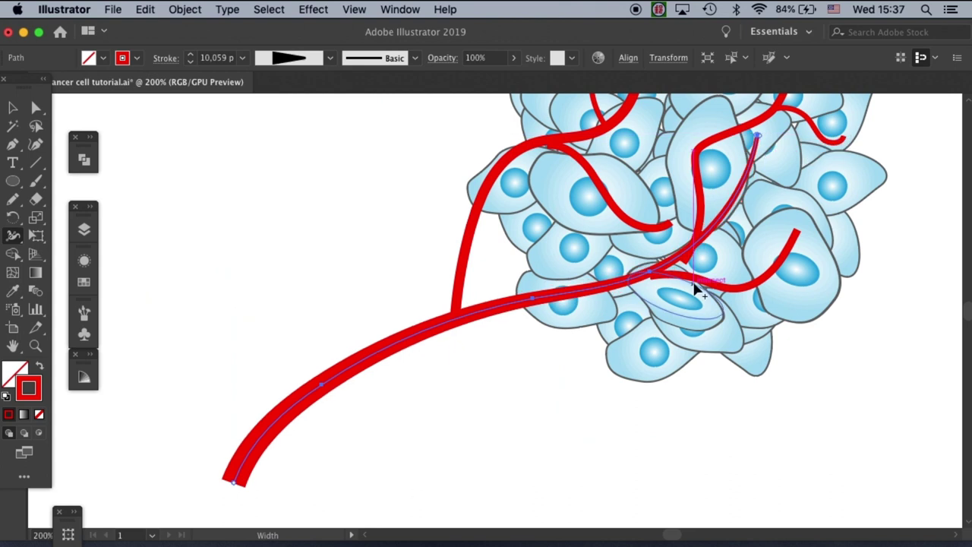
key(a)
key(super+minus)
key(super+minus)
key(v)
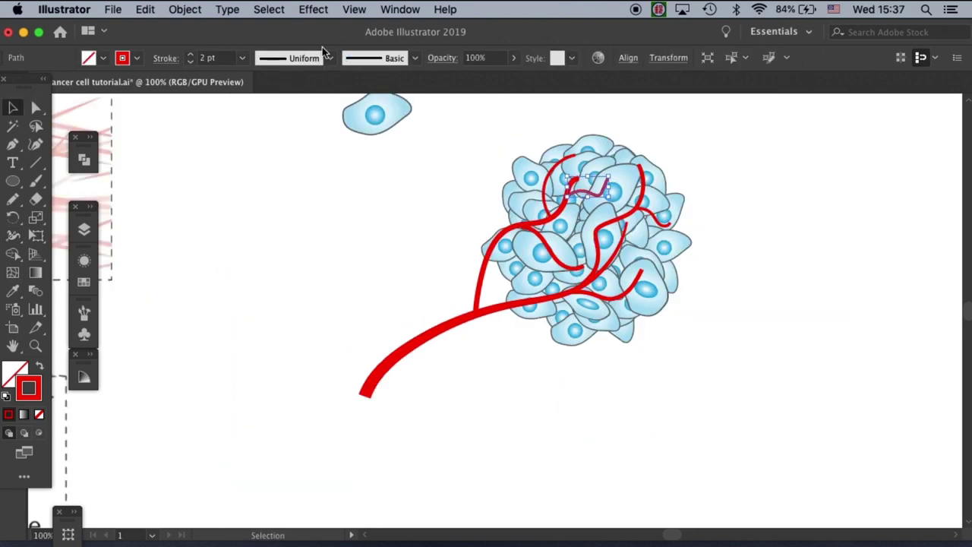
key(shift+super+a)
Move cells so they sit over the red branches, then select a cell group in the cluster.
drag(629, 174, 673, 221)
key(shift+super+a)
key(shift+super+a)
click(601, 228)
key(a)
key(shift+super+a)
key(v)
drag(524, 262, 548, 249)
key(shift+super+a)
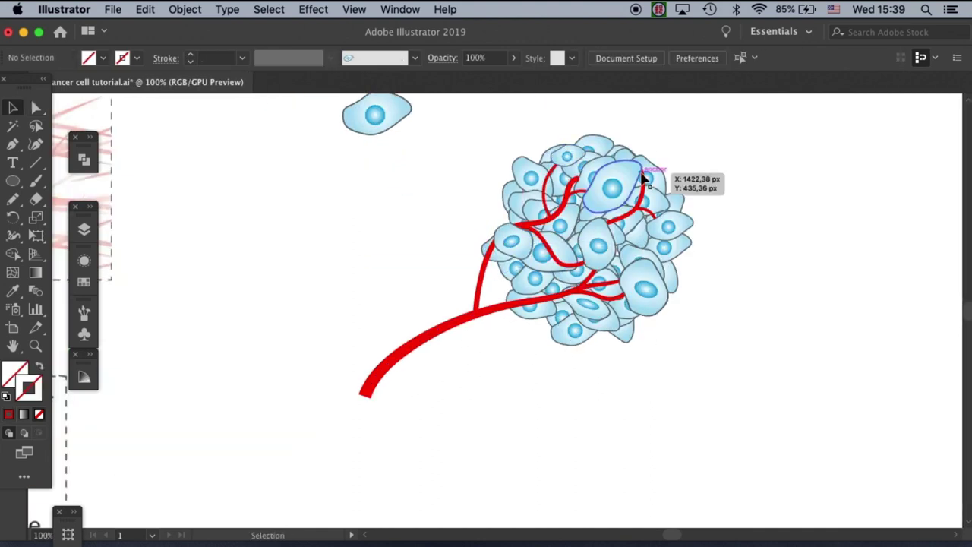
key(super+minus)
scroll(699, 224, left, 3)
click(657, 305)
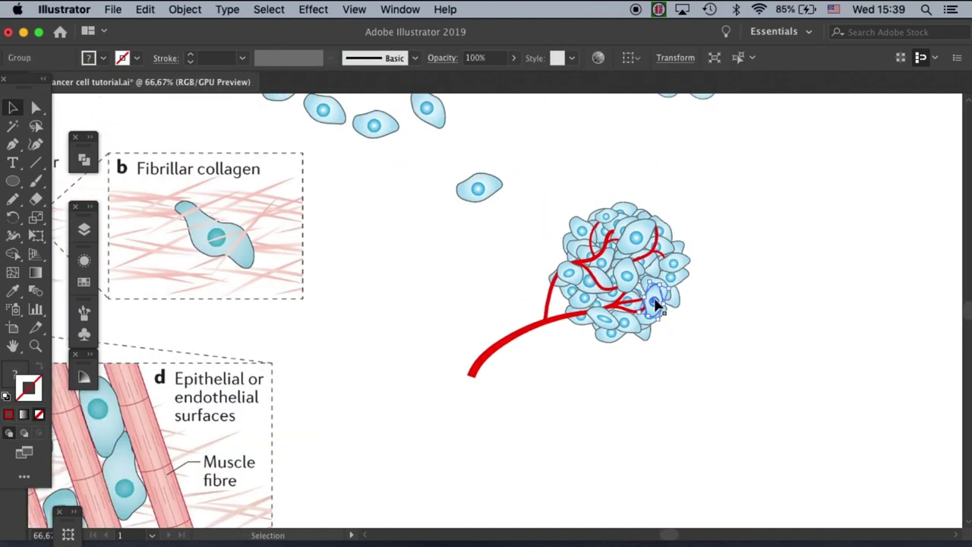